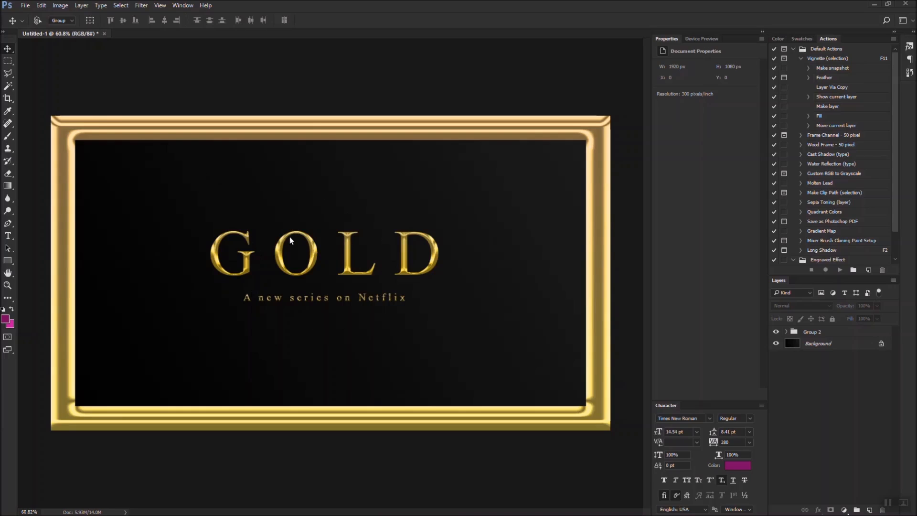
# - Create a 1920 × 1080 px document at 300 pixels/inch and fill its background with a black-to-dark-gray gradient
pyautogui.click(25, 5)
pyautogui.click(35, 16)
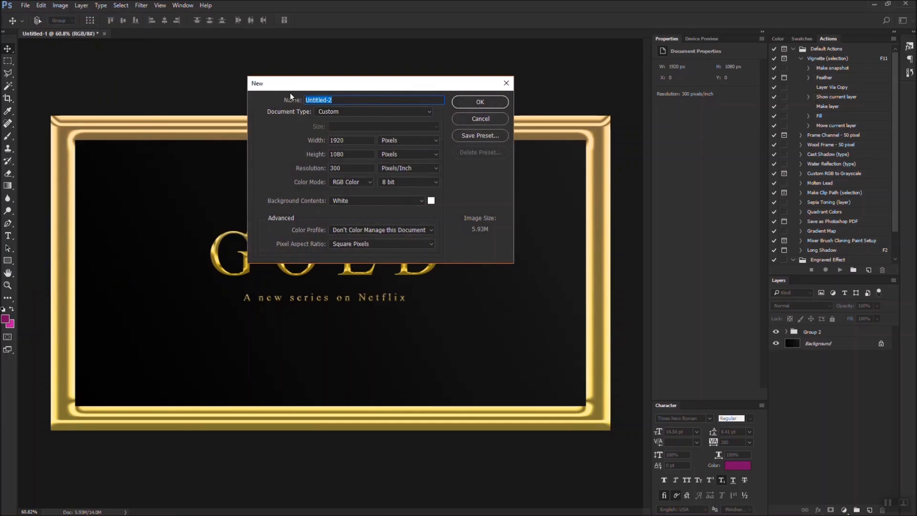
pyautogui.click(478, 102)
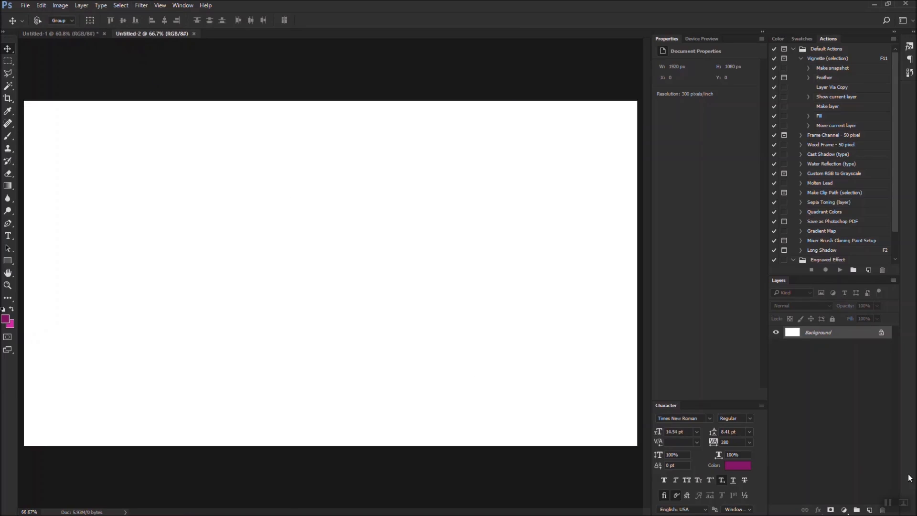
pyautogui.click(8, 186)
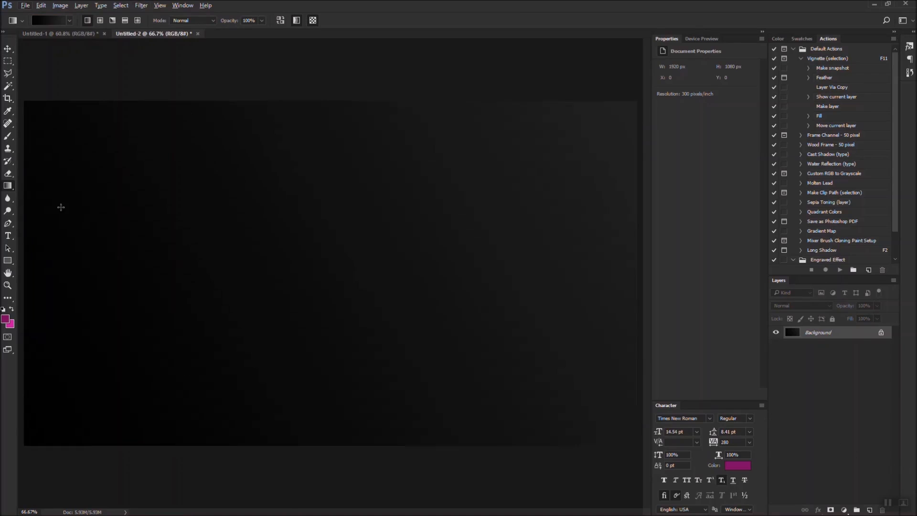
# - Set up the Type tool with the Times New Roman font and white as the text color
pyautogui.click(7, 236)
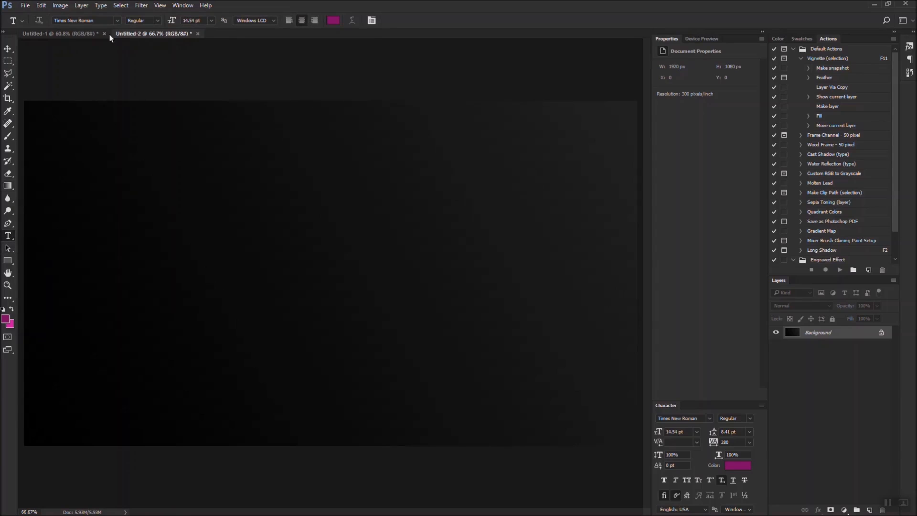
pyautogui.click(118, 21)
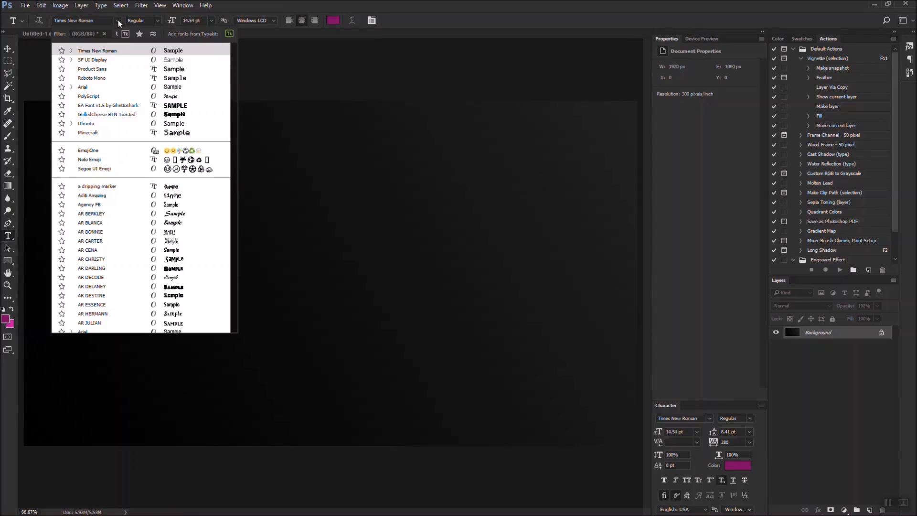
pyautogui.click(98, 51)
pyautogui.click(332, 20)
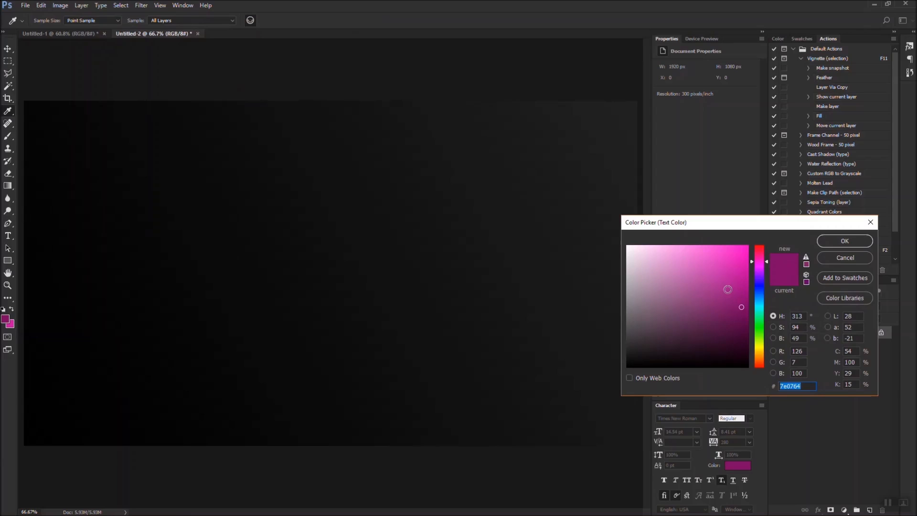
pyautogui.moveTo(727, 288); pyautogui.dragTo(603, 215)
pyautogui.click(845, 241)
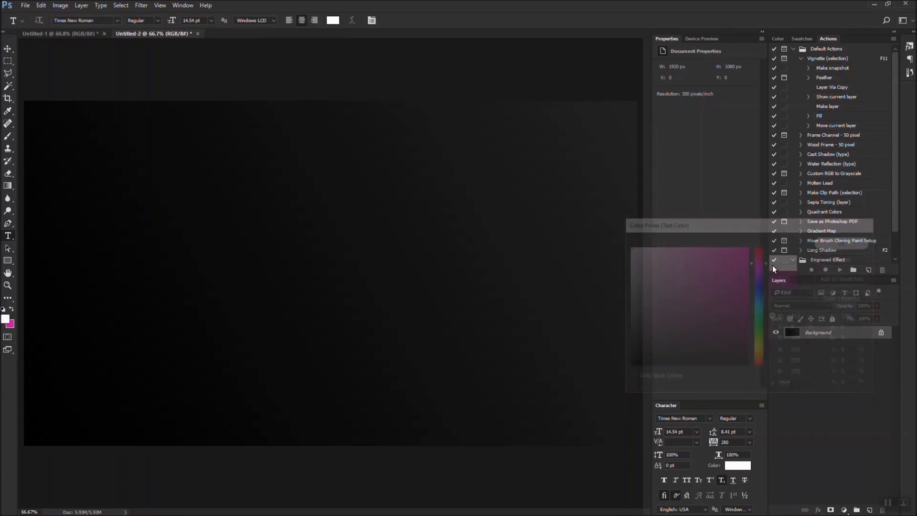
# - Add the text GOLD, then scale it up to about 113.4 pt and place it near the canvas center
pyautogui.click(250, 253)
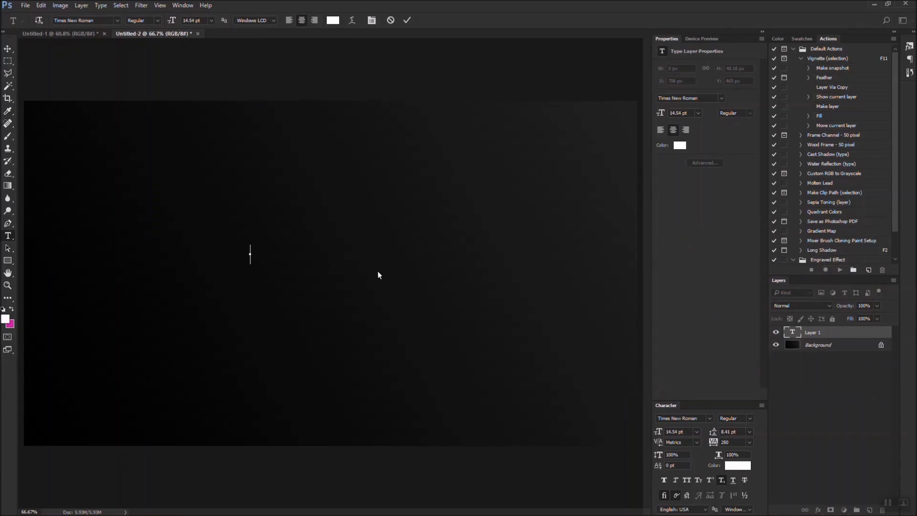
pyautogui.write('GOLD')
pyautogui.click(832, 338)
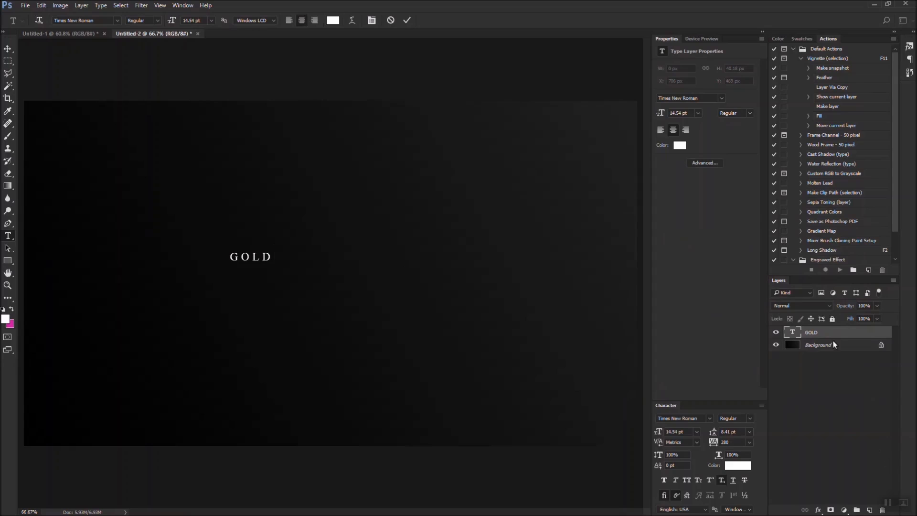
pyautogui.hotkey('ctrl', 't')
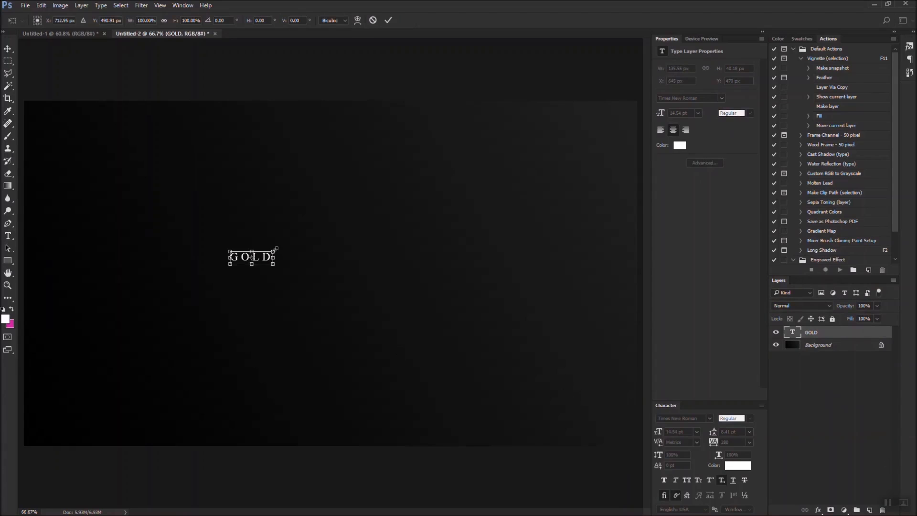
pyautogui.moveTo(311, 249); pyautogui.dragTo(429, 248)
pyautogui.moveTo(353, 259); pyautogui.dragTo(426, 273)
pyautogui.press('t')
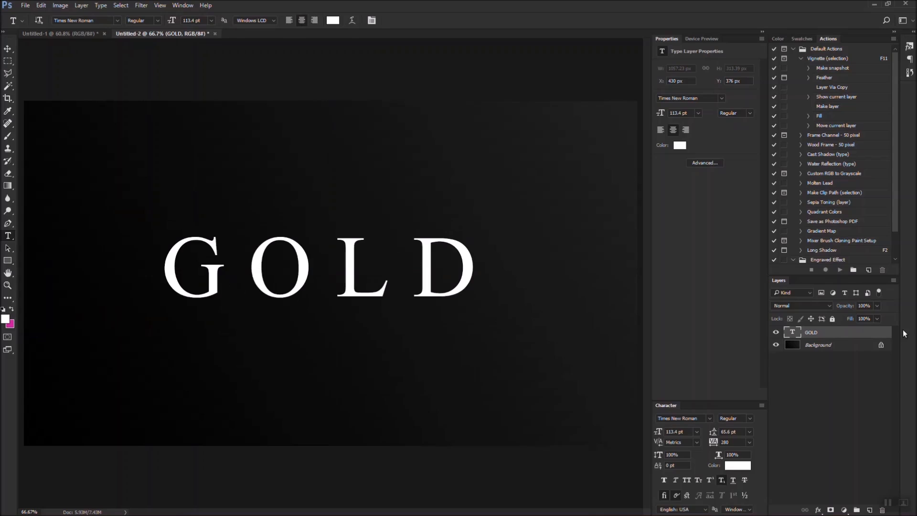
# - Rasterize the GOLD type layer
pyautogui.rightClick(849, 336)
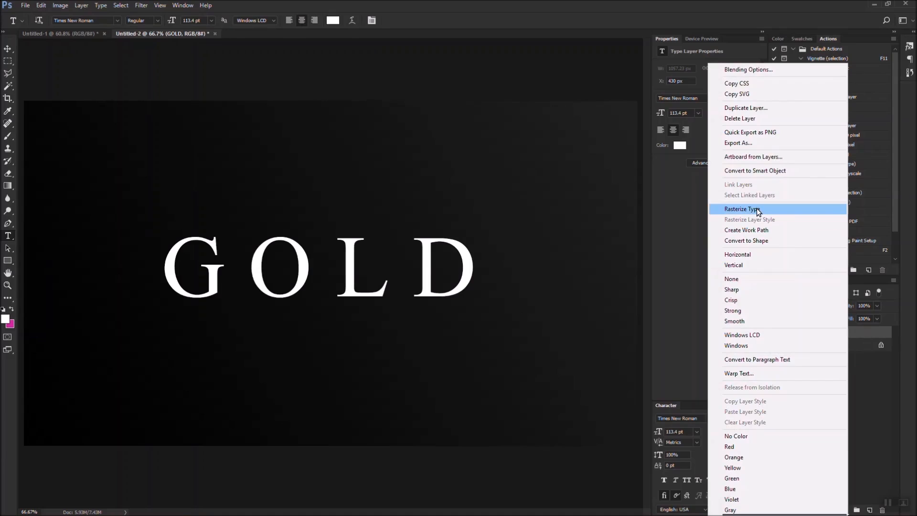
pyautogui.click(867, 385)
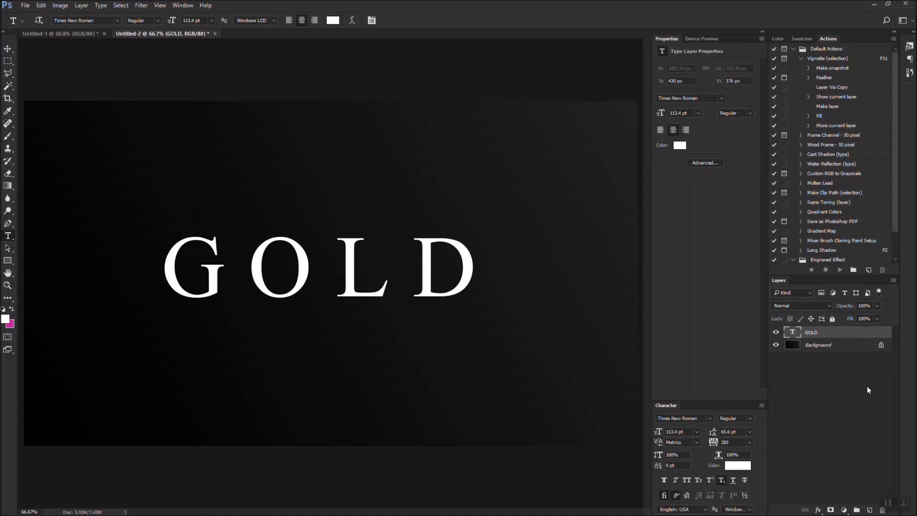
pyautogui.rightClick(839, 333)
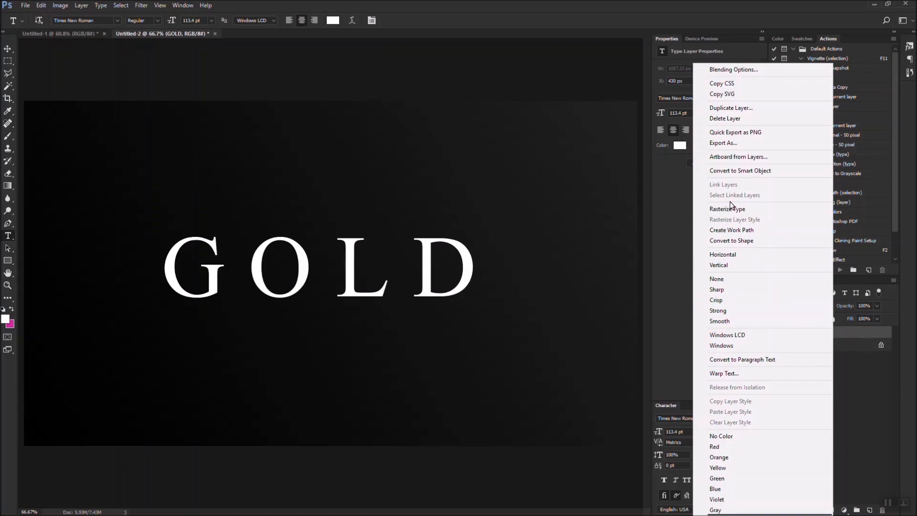
pyautogui.click(737, 208)
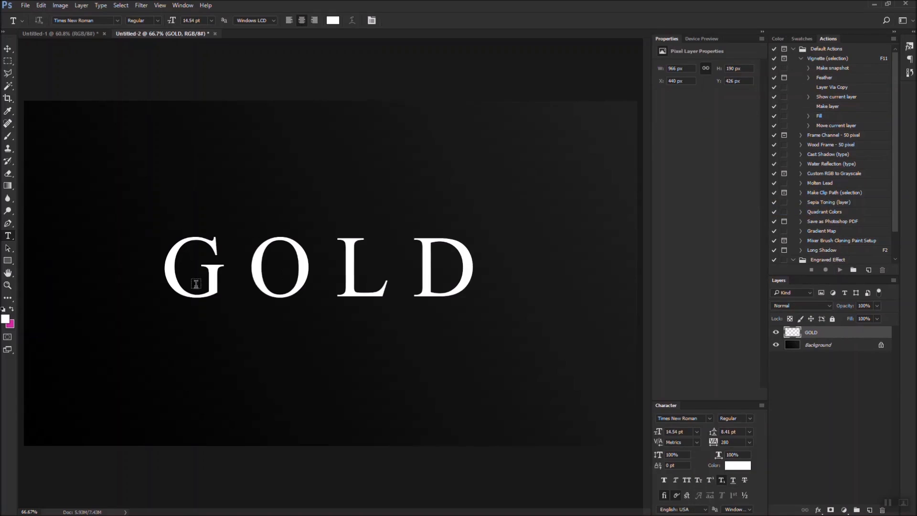
pyautogui.hotkey('ctrl', 't')
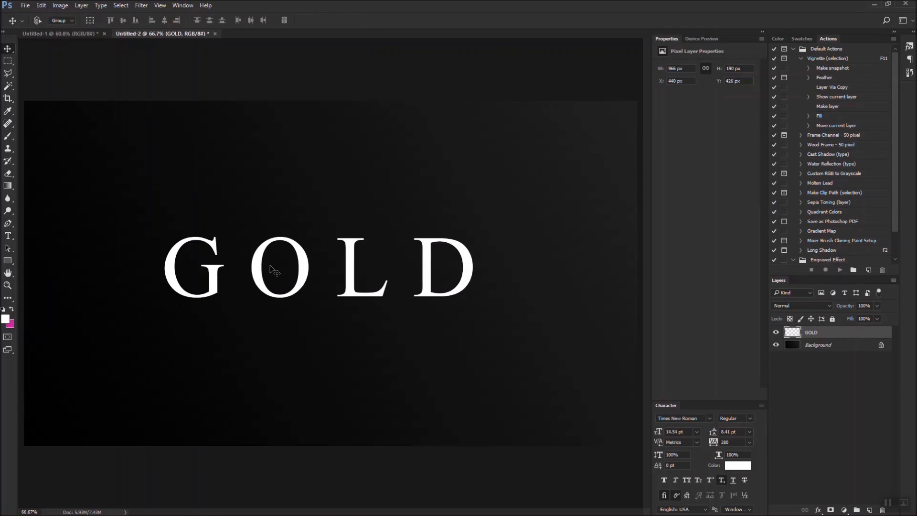
pyautogui.moveTo(474, 239); pyautogui.dragTo(763, 183)
pyautogui.press('Escape')
# - Load the GOLD layer's letter shapes as a selection and activate the Gradient tool
pyautogui.keyDown('ctrl'); pyautogui.click(792, 332); pyautogui.keyUp('ctrl')
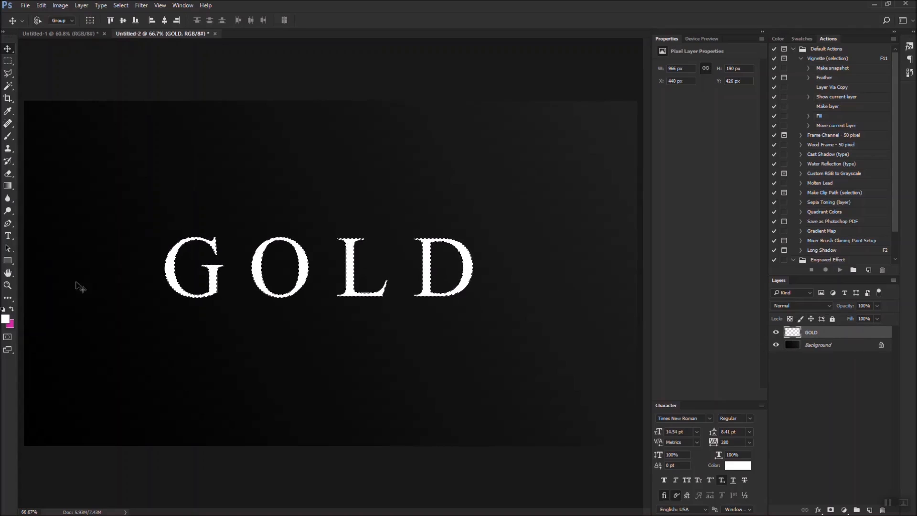
pyautogui.click(8, 187)
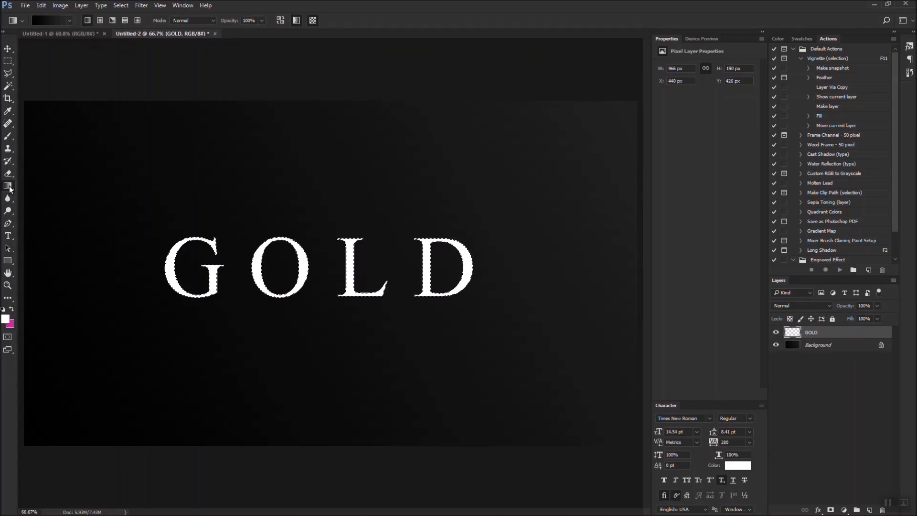
pyautogui.rightClick(10, 186)
pyautogui.click(40, 187)
pyautogui.rightClick(10, 187)
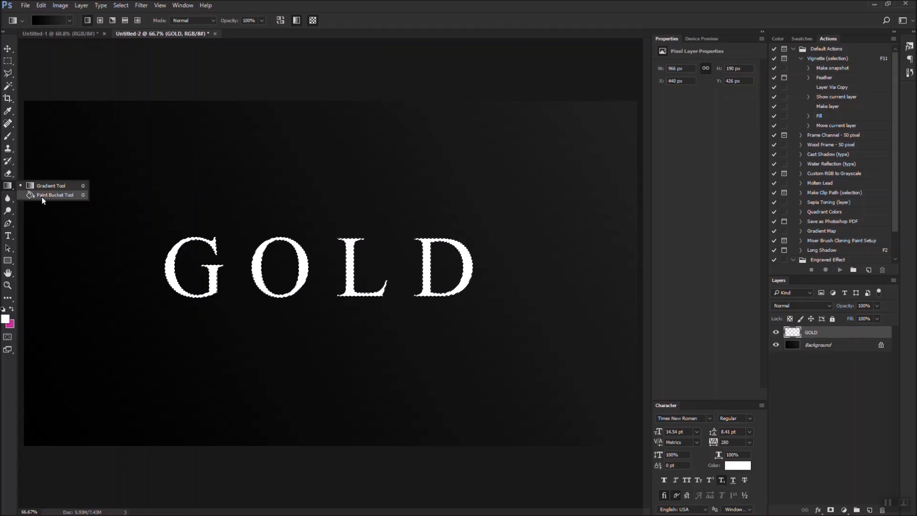
pyautogui.click(42, 195)
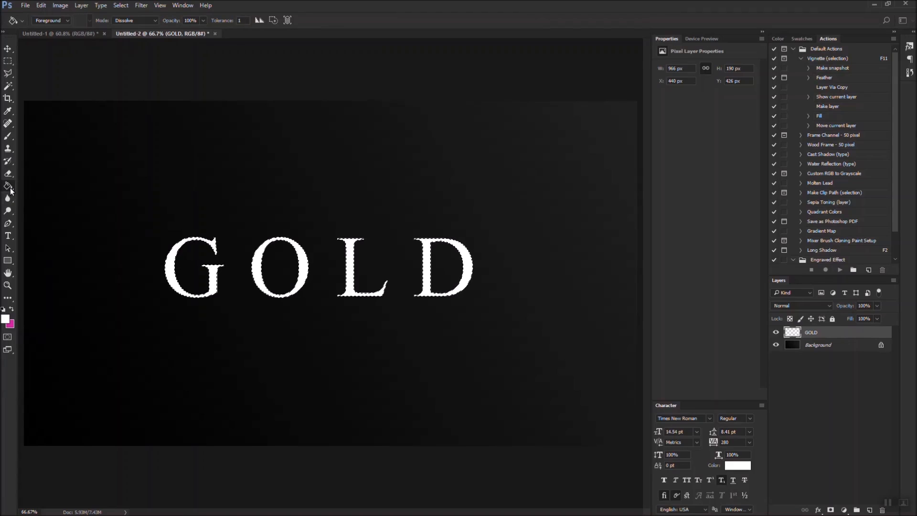
pyautogui.rightClick(10, 191)
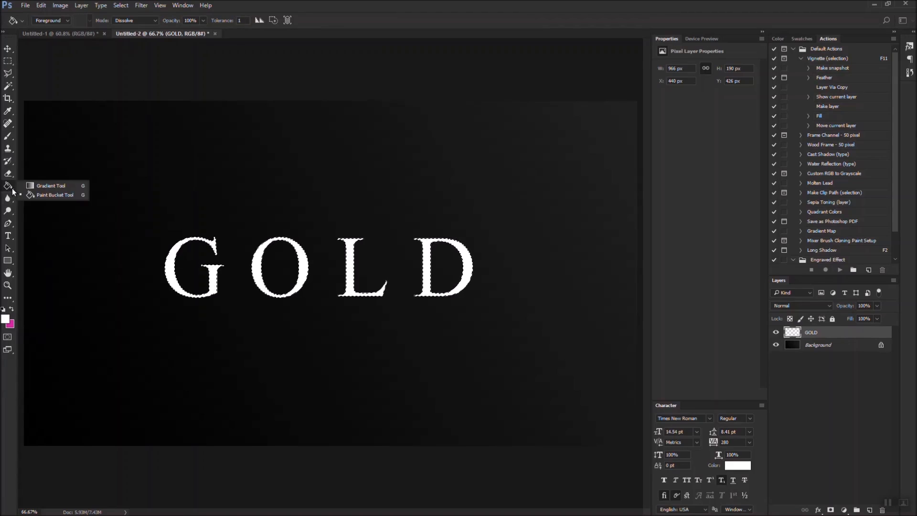
pyautogui.click(54, 189)
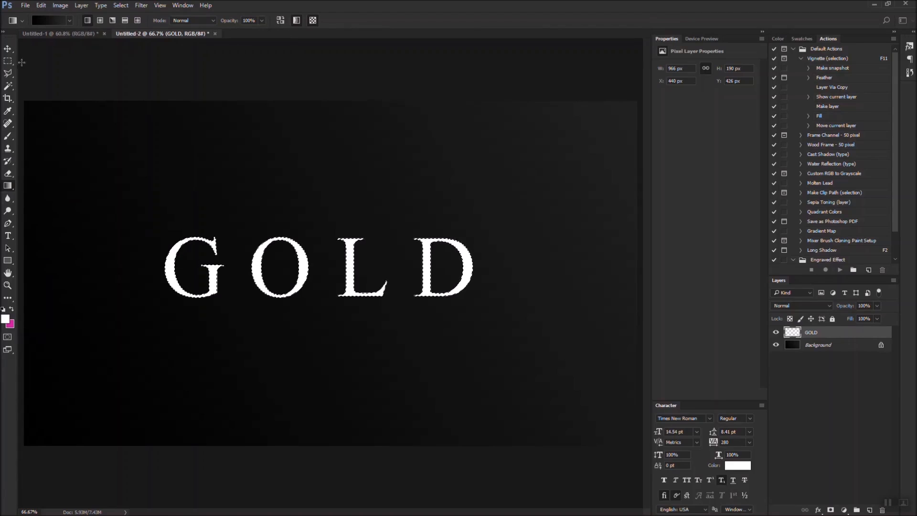
# - Fill the selected letters from top to bottom with the light-orange-to-yellow gold gradient preset, then deselect them
pyautogui.click(45, 20)
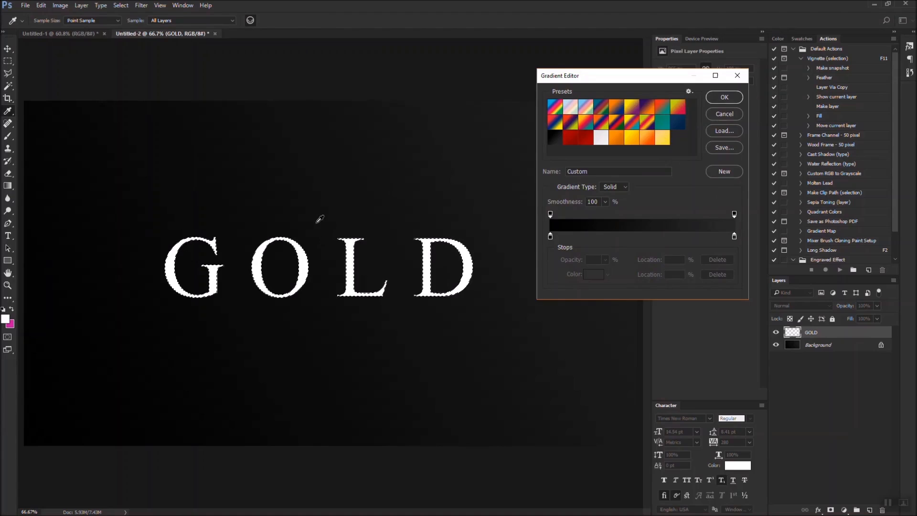
pyautogui.click(664, 140)
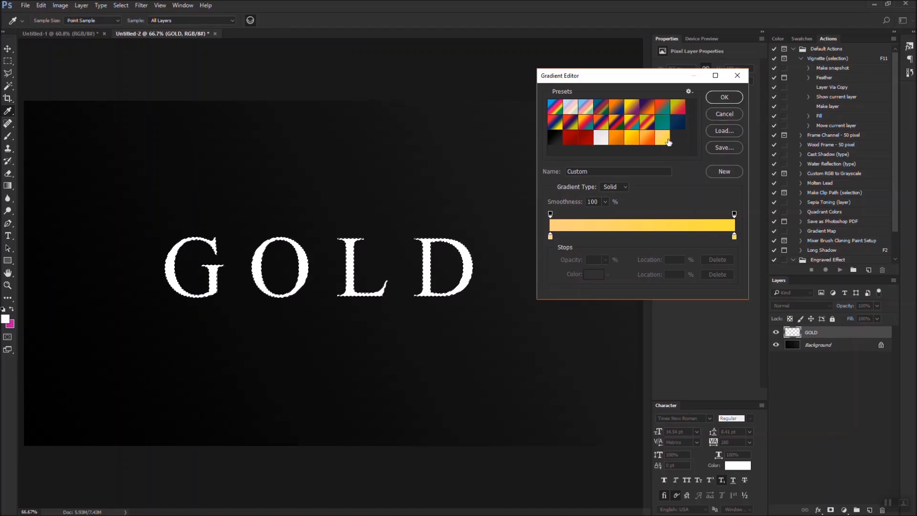
pyautogui.click(720, 99)
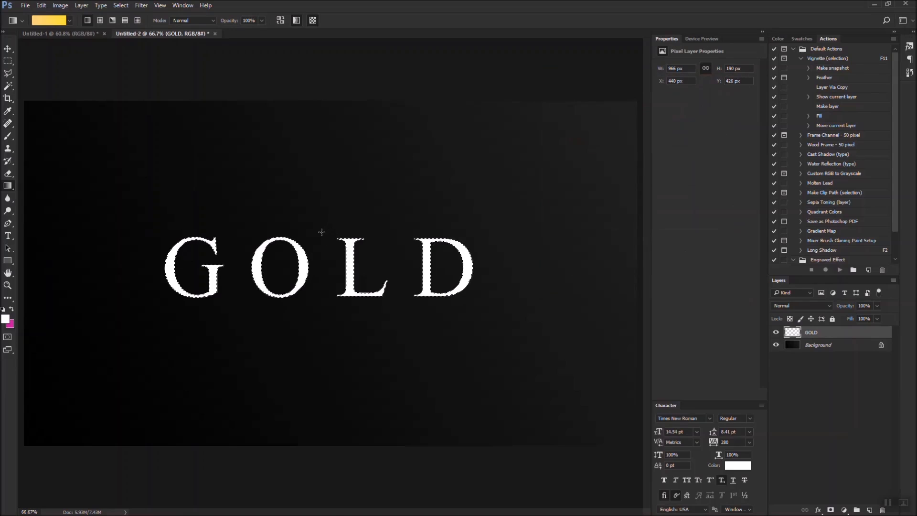
pyautogui.moveTo(323, 233); pyautogui.dragTo(324, 307)
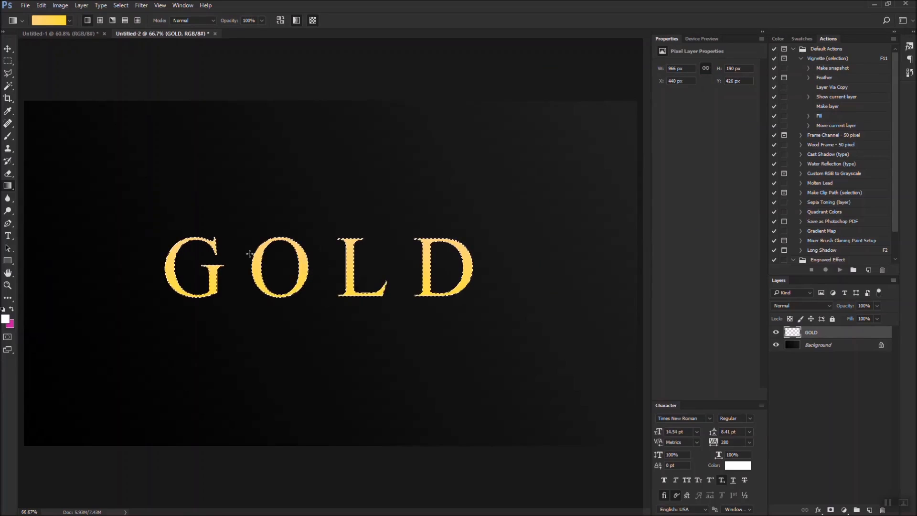
pyautogui.hotkey('ctrl', 'd')
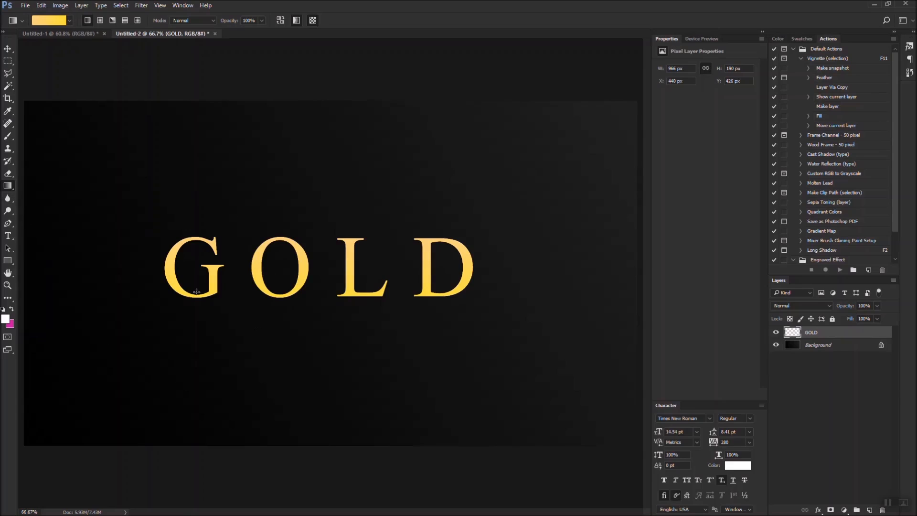
pyautogui.press('v')
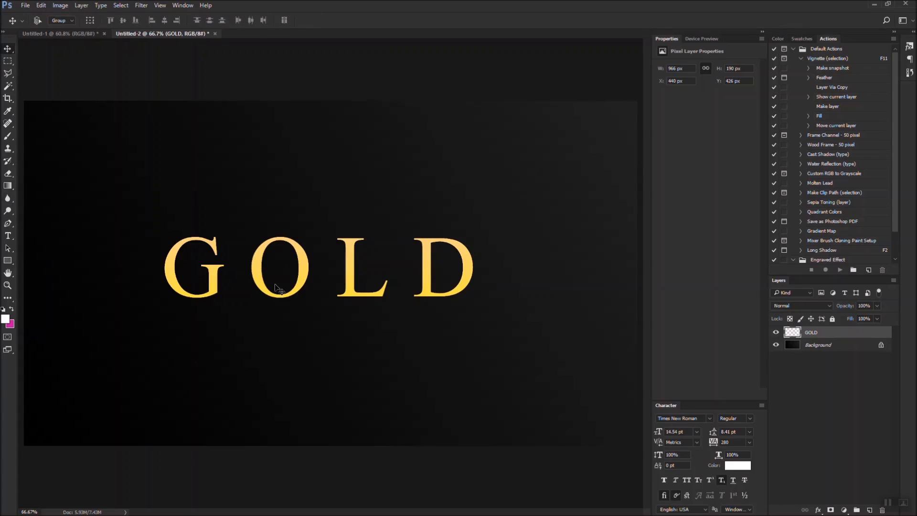
pyautogui.moveTo(318, 270)
pyautogui.mouseDown()
pyautogui.moveTo(356, 242)
pyautogui.moveTo(346, 280)
pyautogui.moveTo(329, 267)
pyautogui.mouseUp()
# - Add a Bevel & Emboss effect to the GOLD layer with Inner Bevel style, Smooth technique and the multi-peak gloss contour
pyautogui.click(817, 509)
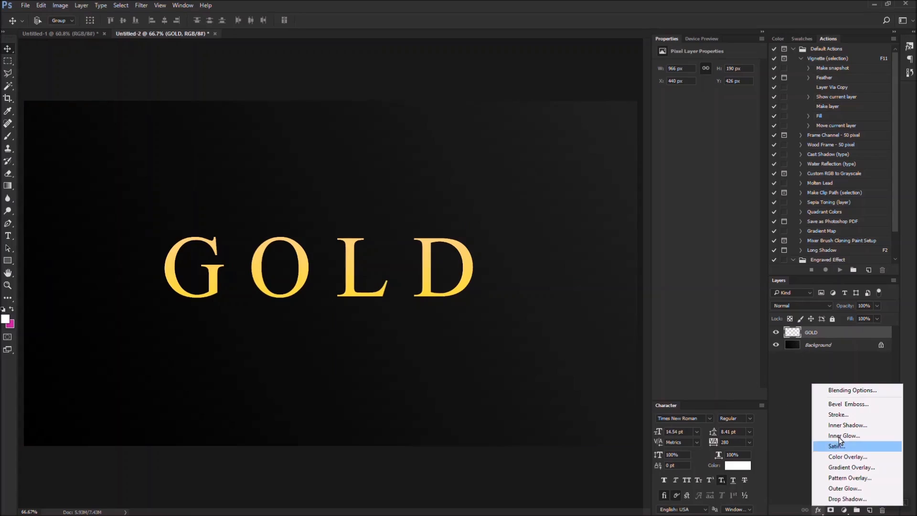
pyautogui.click(841, 403)
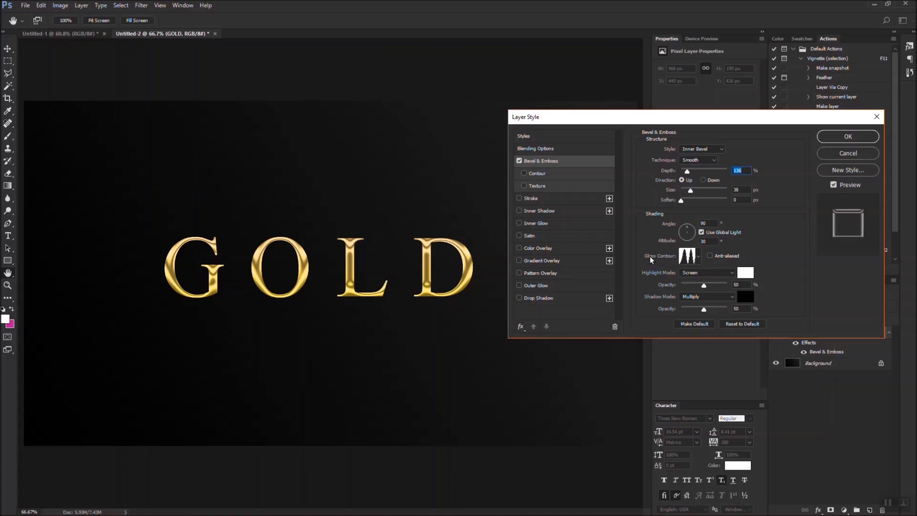
pyautogui.click(698, 257)
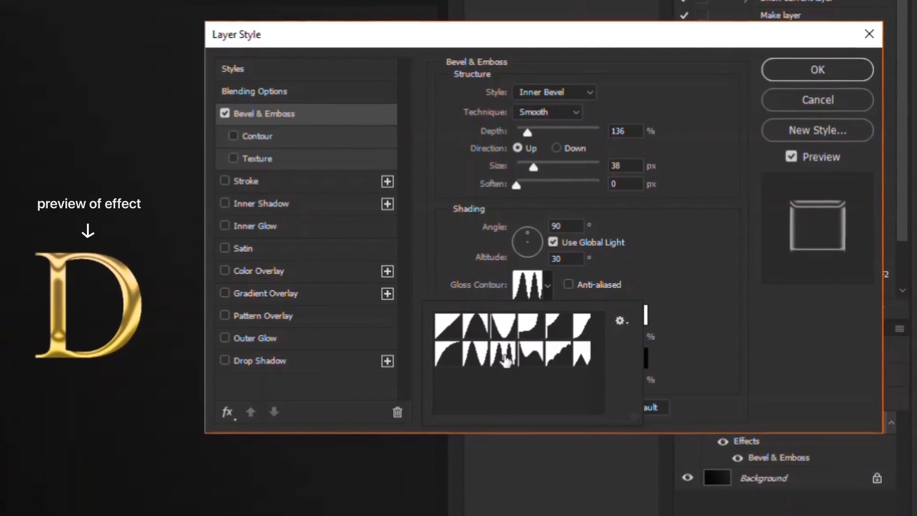
pyautogui.click(464, 265)
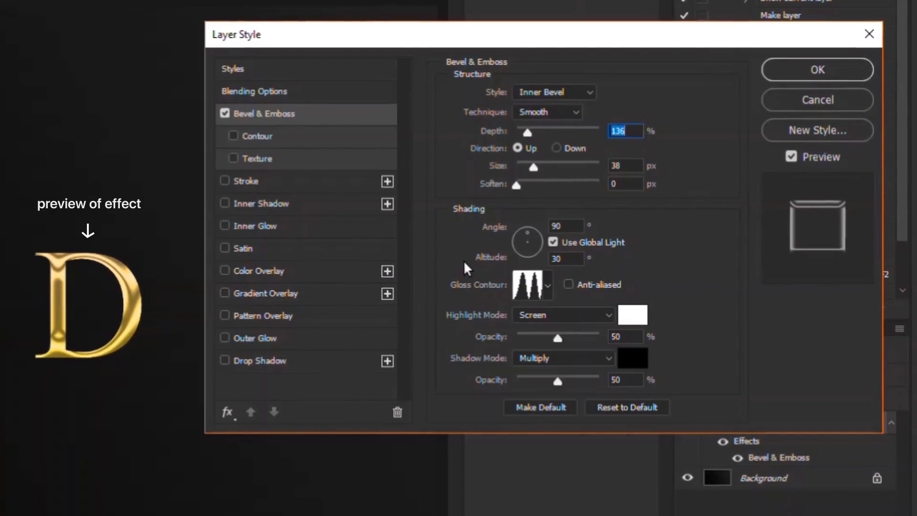
# - Set the bevel depth to 1000% and size to 16 px, apply the effect and deselect the layer
pyautogui.moveTo(528, 133); pyautogui.dragTo(640, 134)
pyautogui.moveTo(535, 167); pyautogui.dragTo(527, 170)
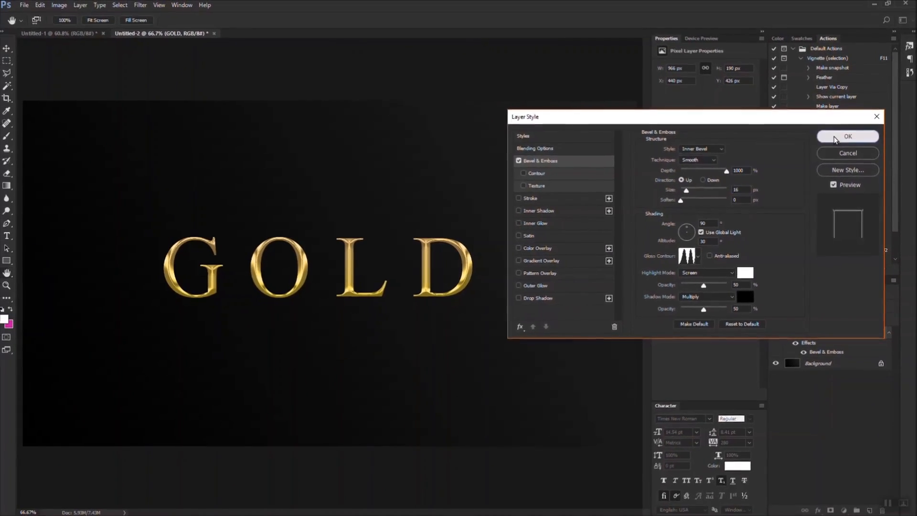
pyautogui.click(816, 71)
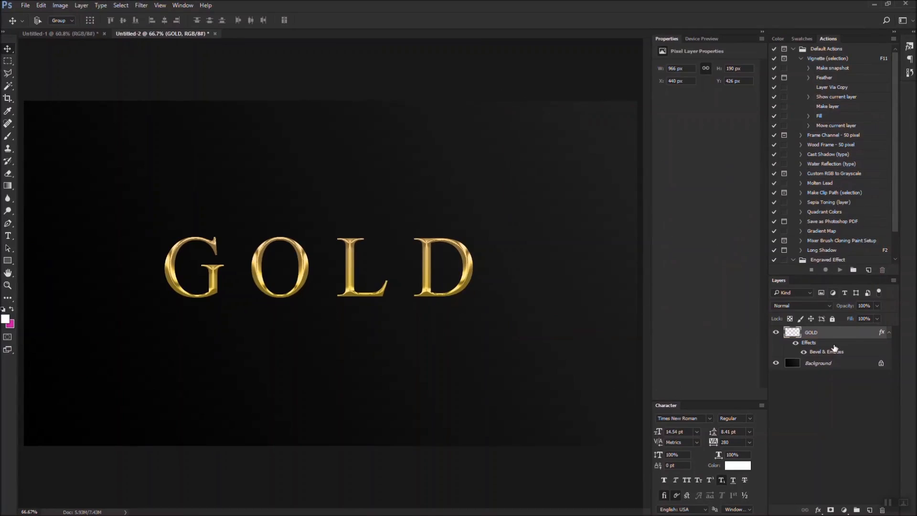
pyautogui.click(824, 388)
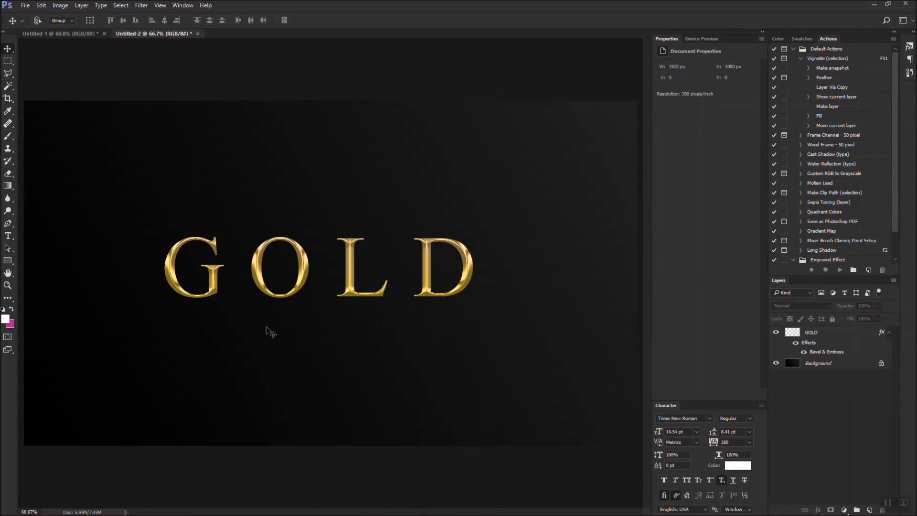
# - Add the white subtitle text "A new series on Netflix" below the GOLD lettering as a new text layer
pyautogui.press('t')
pyautogui.click(206, 331)
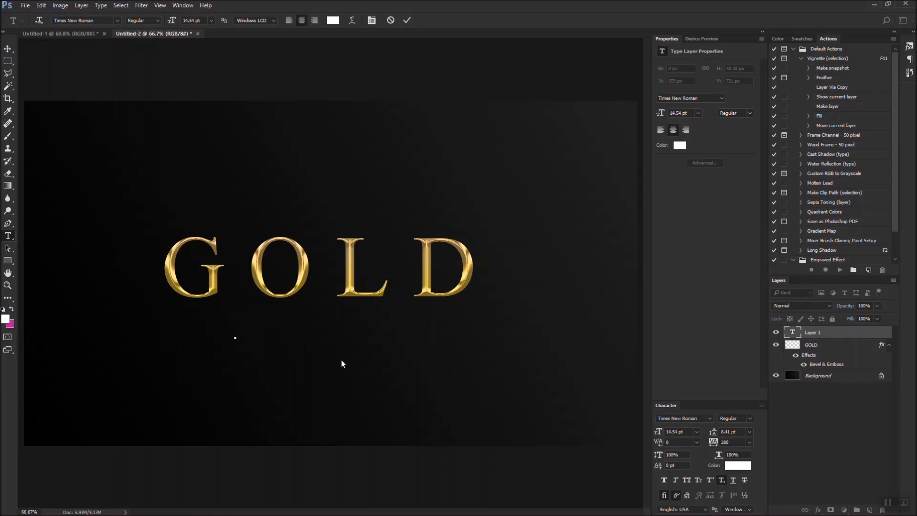
pyautogui.write('A new series on Netf')
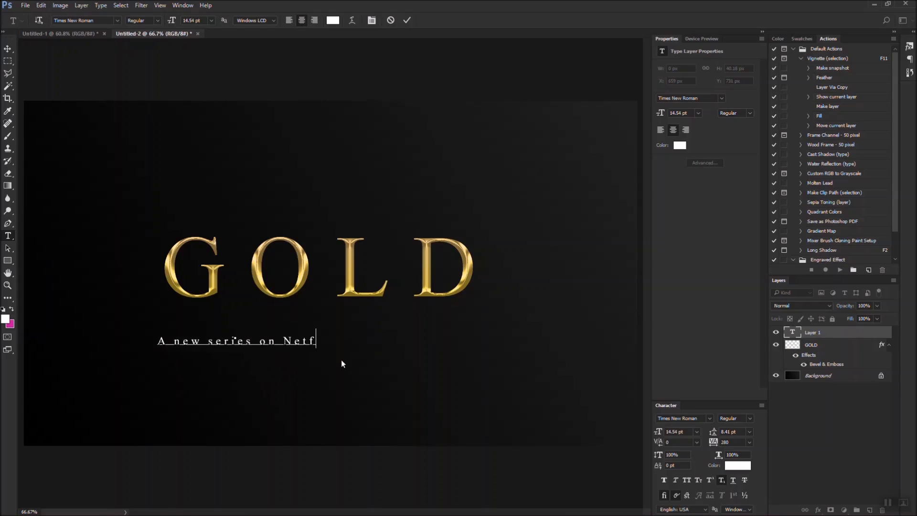
pyautogui.write('lix')
pyautogui.click(831, 415)
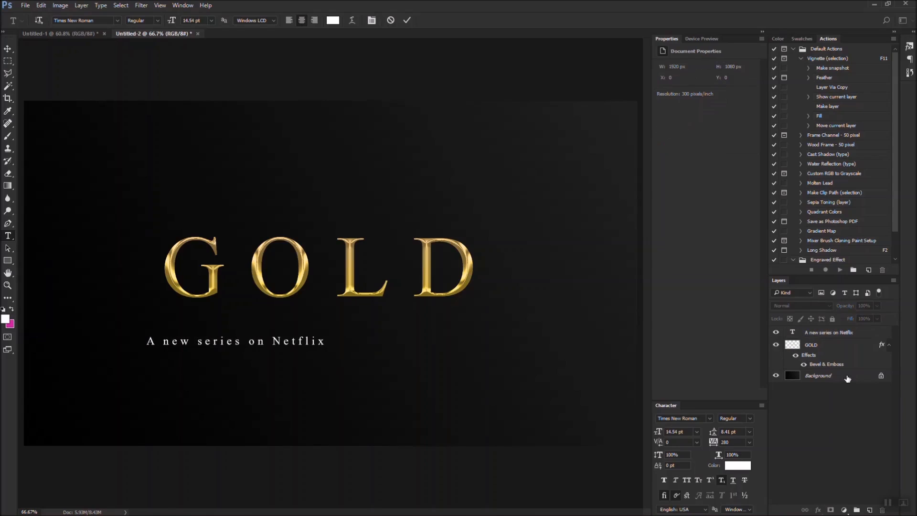
# - Enlarge the subtitle to about 17.6 pt and centre it just beneath the GOLD lettering
pyautogui.click(828, 332)
pyautogui.press('v')
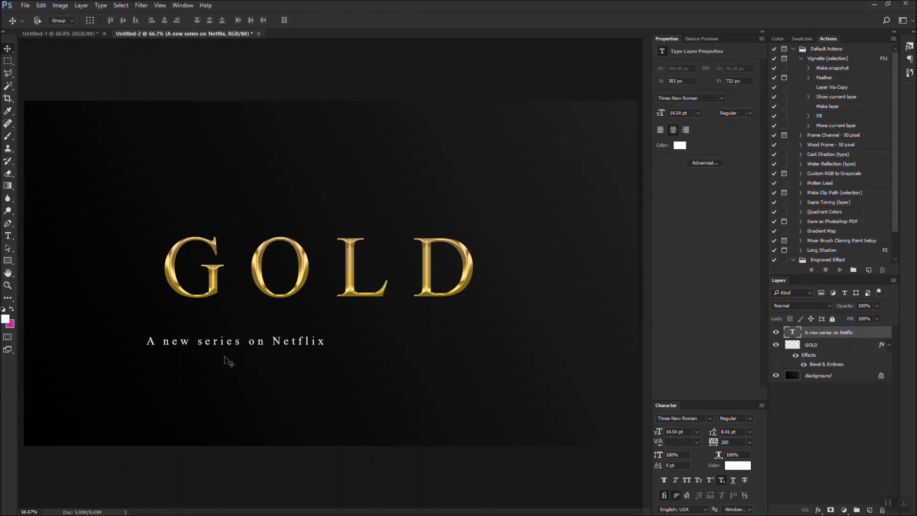
pyautogui.moveTo(229, 362); pyautogui.dragTo(324, 344)
pyautogui.hotkey('ctrl', 't')
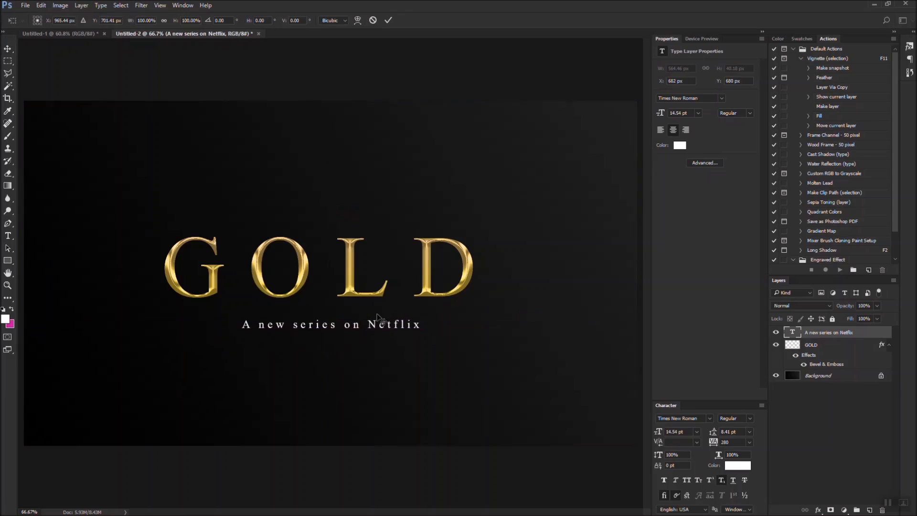
pyautogui.moveTo(423, 324); pyautogui.dragTo(460, 321)
pyautogui.press('Return')
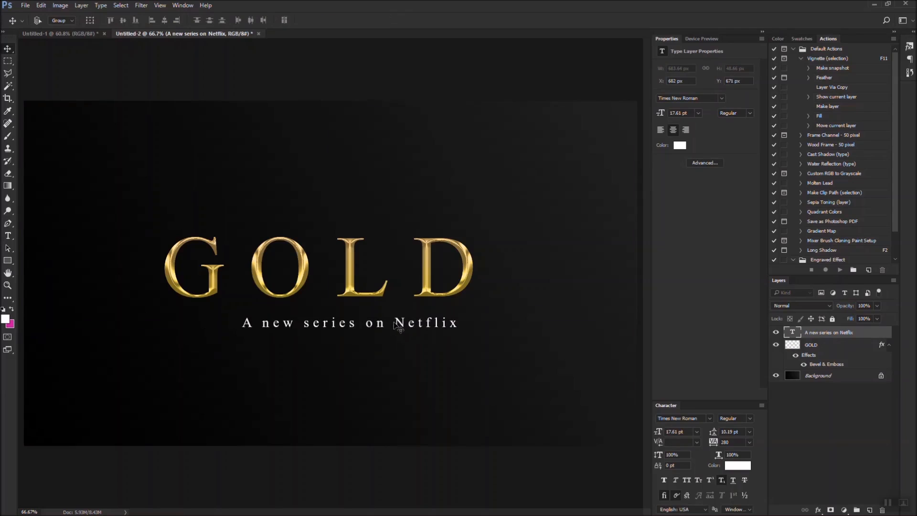
pyautogui.moveTo(397, 326)
pyautogui.mouseDown()
pyautogui.moveTo(360, 317)
pyautogui.moveTo(388, 328)
pyautogui.mouseUp()
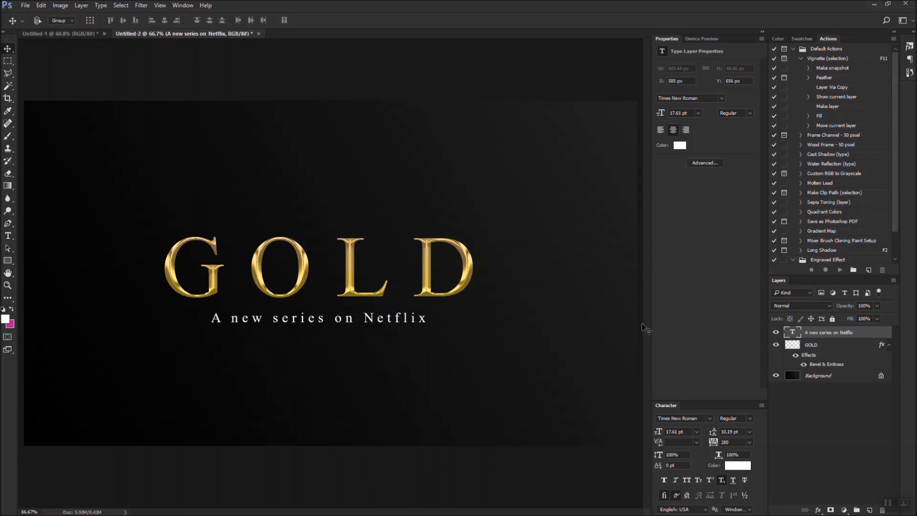
# - Rasterize the subtitle text layer, load its letter shapes as a selection and activate the Gradient tool
pyautogui.rightClick(838, 336)
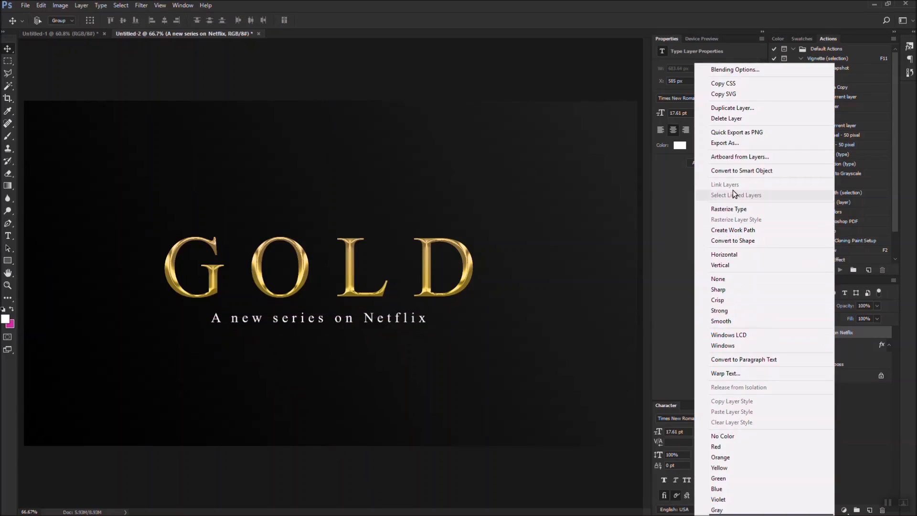
pyautogui.click(748, 210)
pyautogui.press('g')
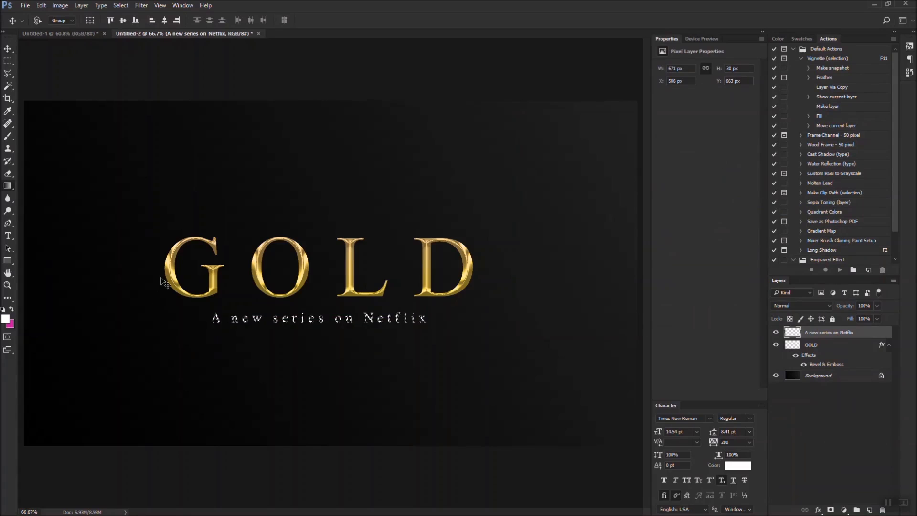
# - Fill the selected subtitle letters from top to bottom with the light-orange-to-yellow gold gradient, then deselect them
pyautogui.moveTo(316, 309); pyautogui.dragTo(317, 325)
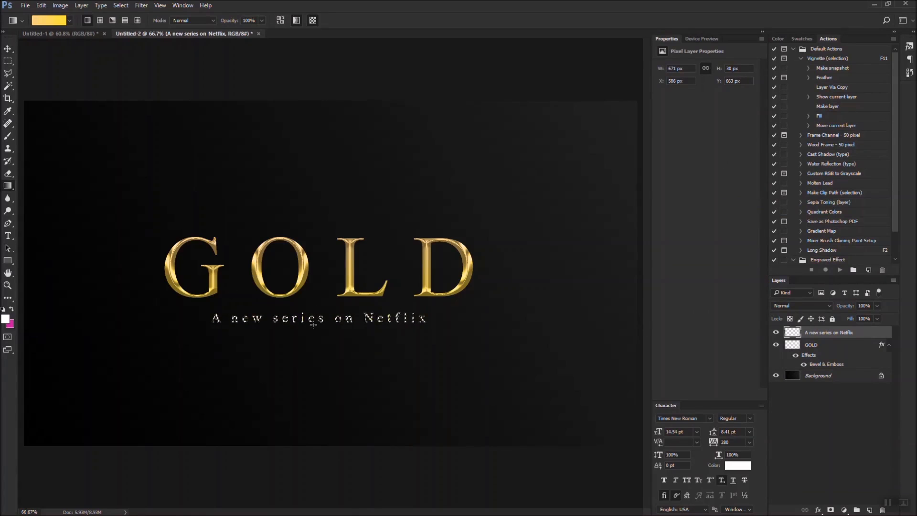
pyautogui.scroll(8, 317, 316)
pyautogui.hotkey('ctrl', 'z')
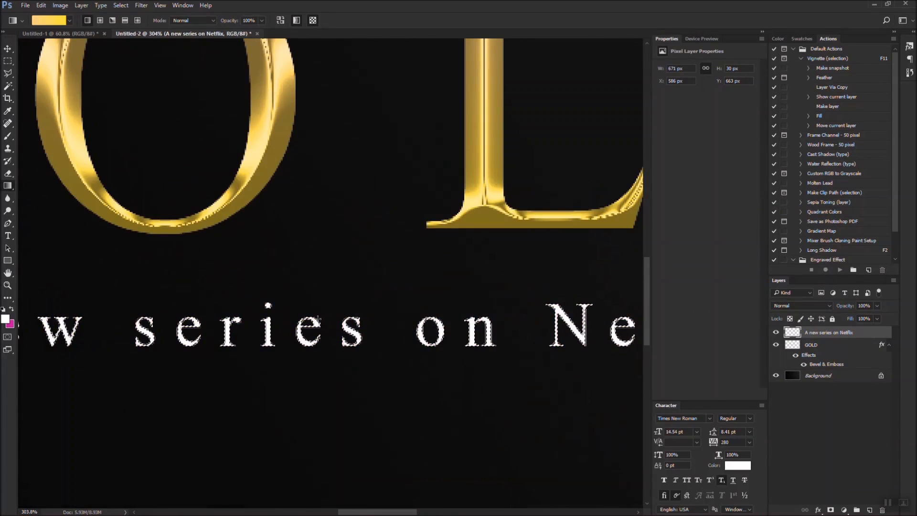
pyautogui.moveTo(316, 350); pyautogui.dragTo(318, 354)
pyautogui.scroll(-3, 329, 362)
pyautogui.scroll(-2, 336, 344)
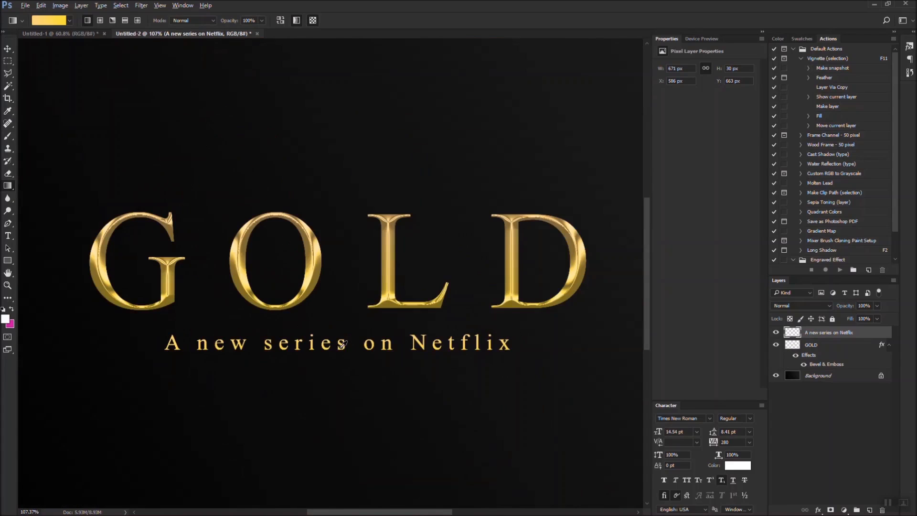
# - Add a Bevel & Emboss effect to the subtitle layer and reduce the bevel size to a few pixels
pyautogui.click(819, 509)
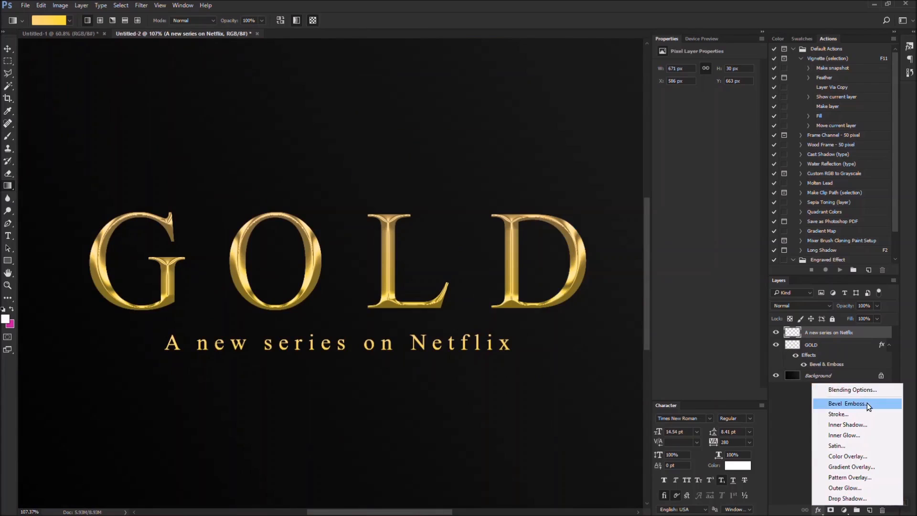
pyautogui.click(867, 402)
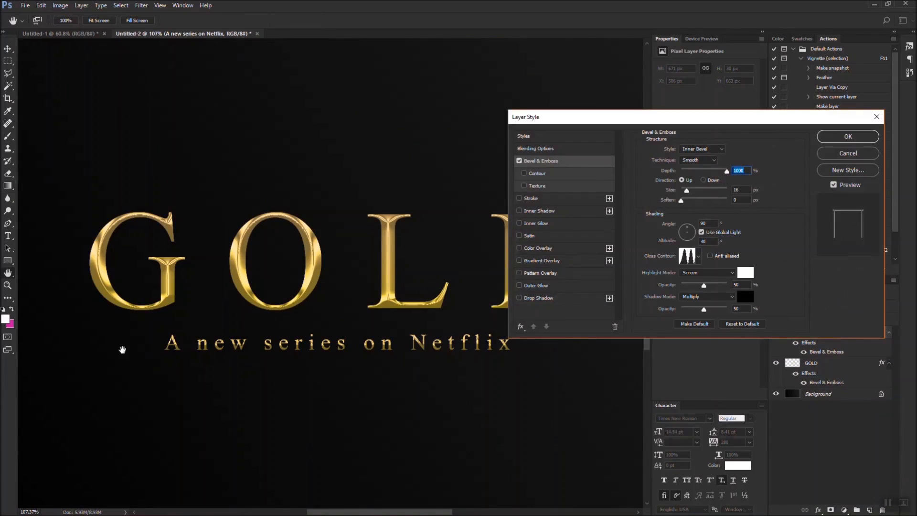
pyautogui.press('alt')
pyautogui.scroll(5, 214, 340)
pyautogui.moveTo(268, 369); pyautogui.dragTo(235, 373)
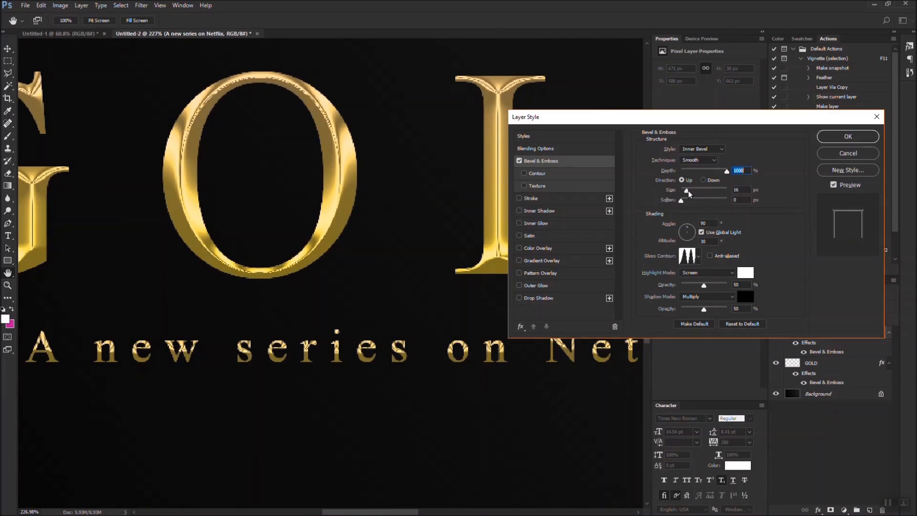
pyautogui.moveTo(687, 192); pyautogui.dragTo(684, 193)
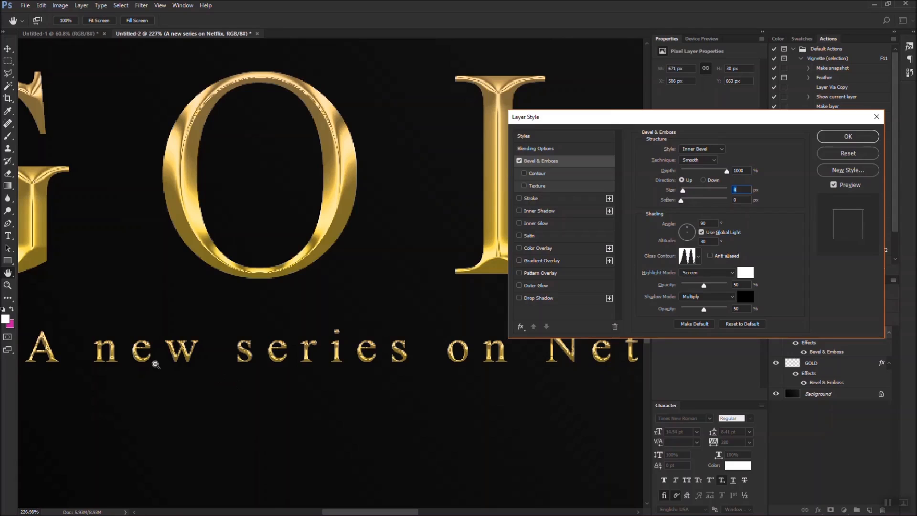
pyautogui.moveTo(207, 365); pyautogui.dragTo(156, 338)
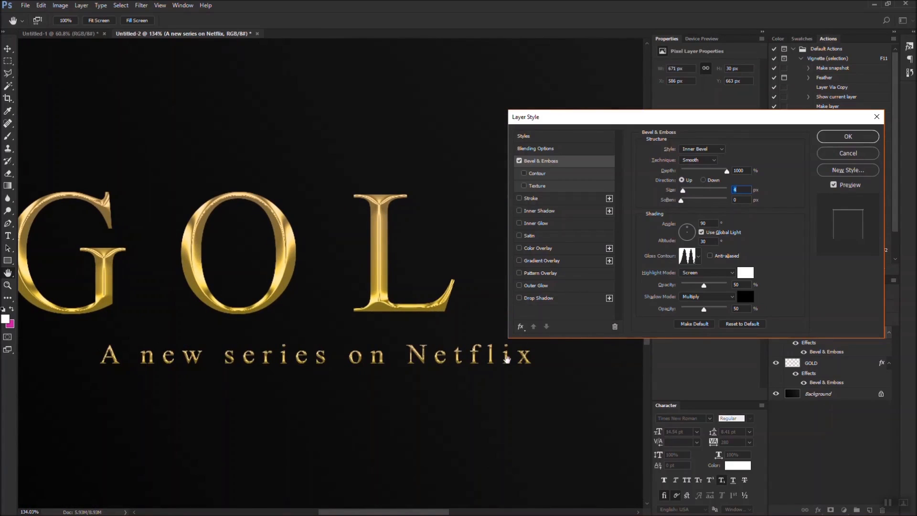
pyautogui.moveTo(251, 234); pyautogui.dragTo(289, 281)
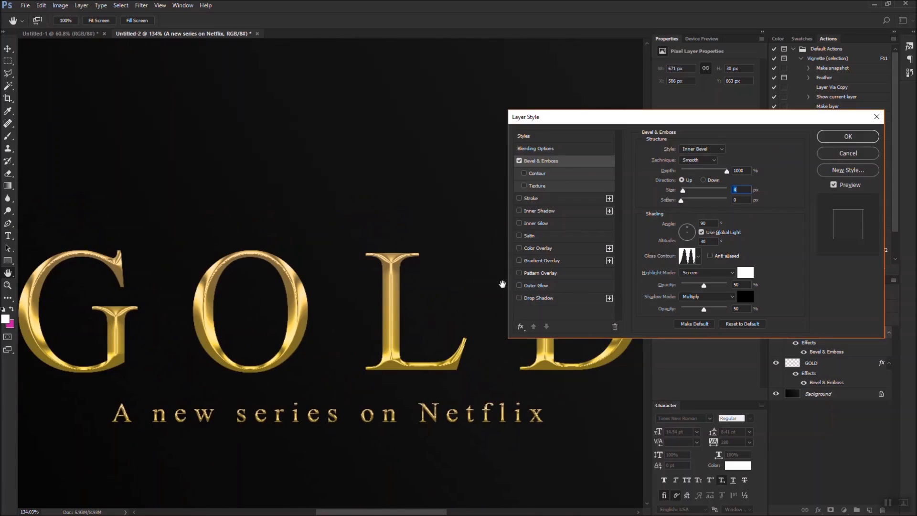
# - Add an orange Color Overlay with hue 35 and about 60% opacity to the subtitle and apply the layer style
pyautogui.click(518, 248)
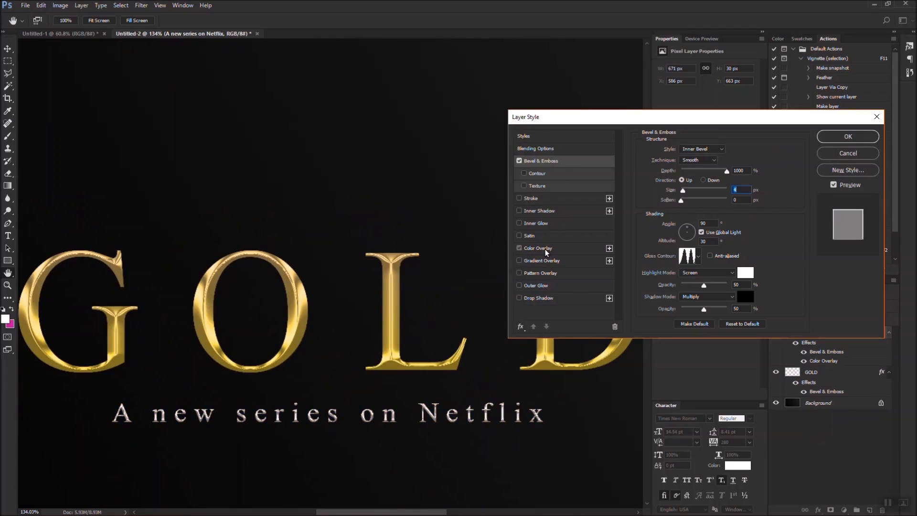
pyautogui.click(546, 248)
pyautogui.click(741, 148)
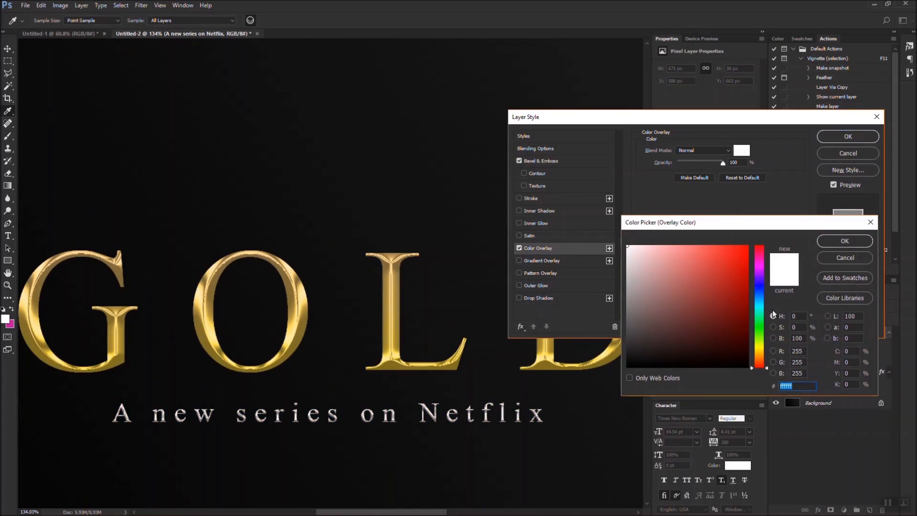
pyautogui.moveTo(759, 338); pyautogui.dragTo(760, 359)
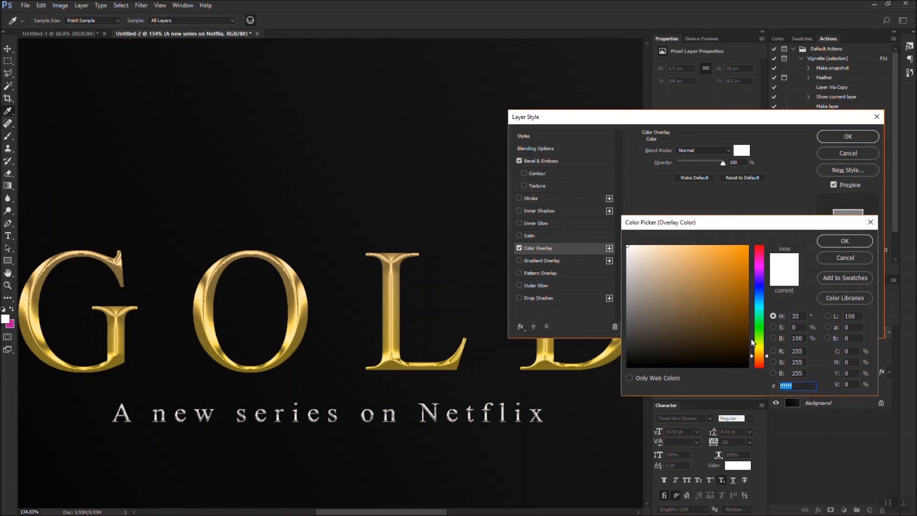
pyautogui.click(744, 250)
pyautogui.click(844, 241)
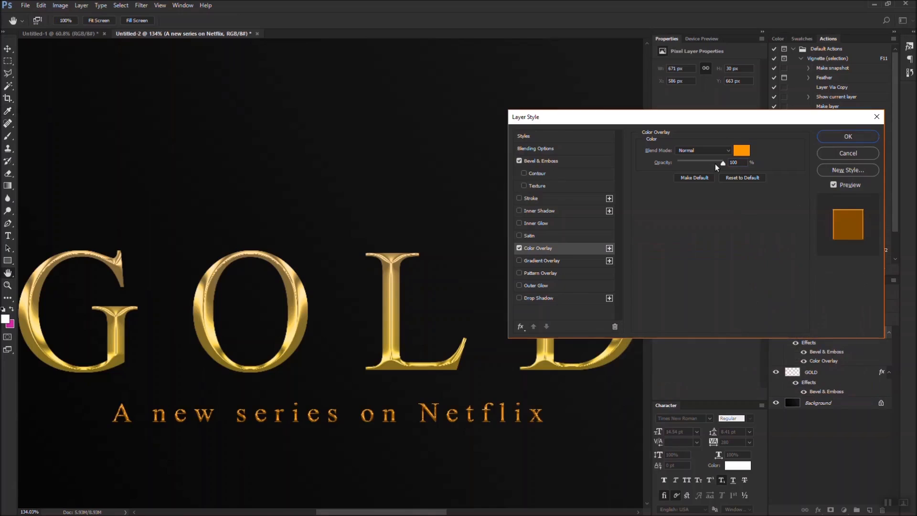
pyautogui.moveTo(714, 163); pyautogui.dragTo(700, 162)
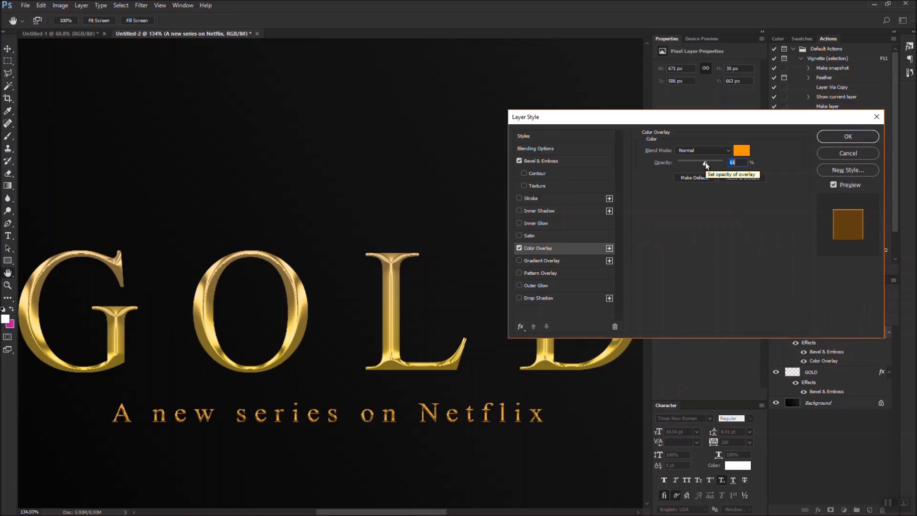
pyautogui.click(847, 136)
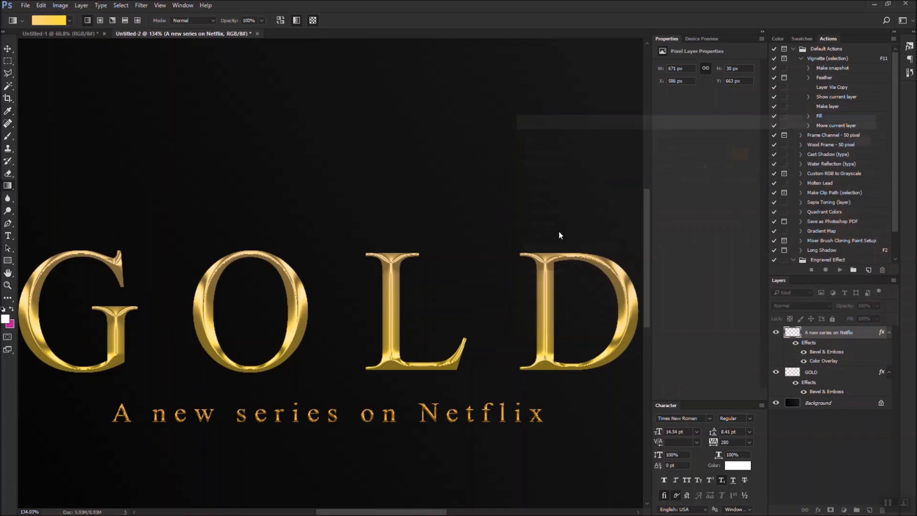
pyautogui.hotkey('ctrl', '0')
pyautogui.press('g')
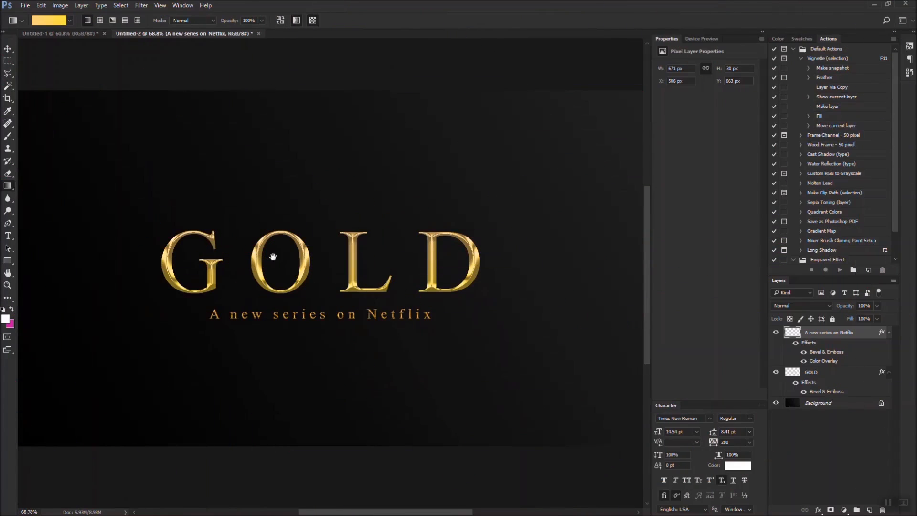
pyautogui.scroll(-1, 273, 257)
pyautogui.hotkey('alt', 'v')
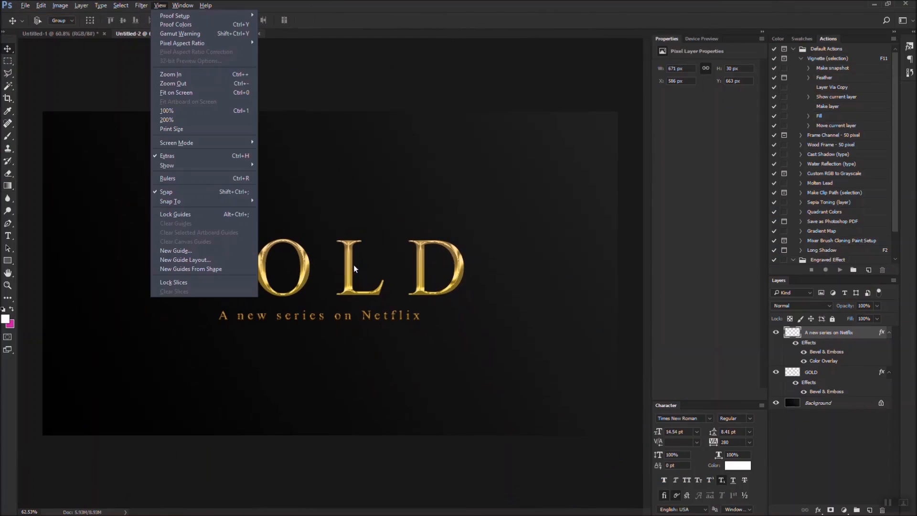
pyautogui.press('Escape')
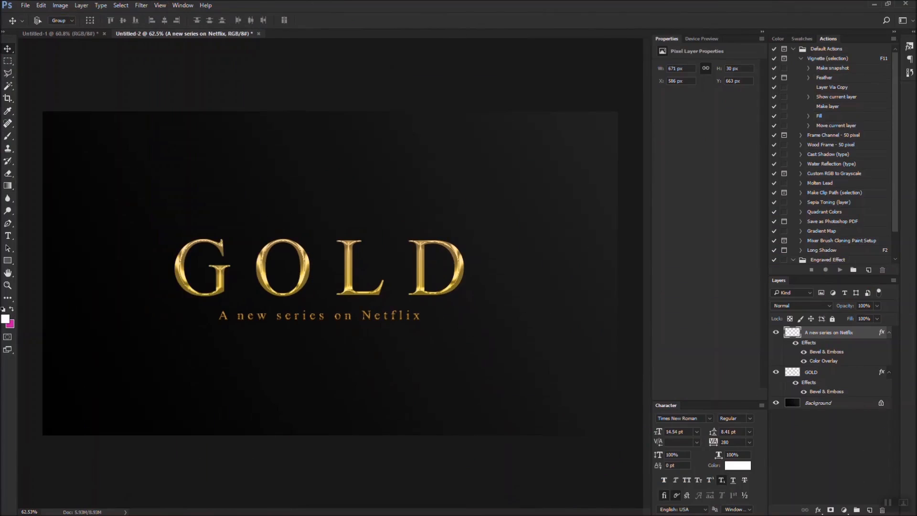
# - With no layer selected, create a 1920 x 1080 px rectangle shape with no fill and a 20 pt white stroke
pyautogui.click(833, 454)
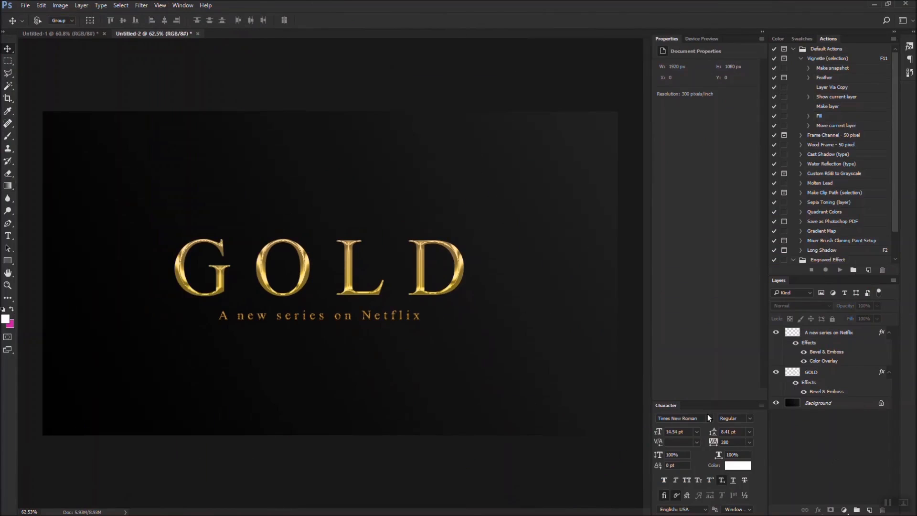
pyautogui.click(10, 261)
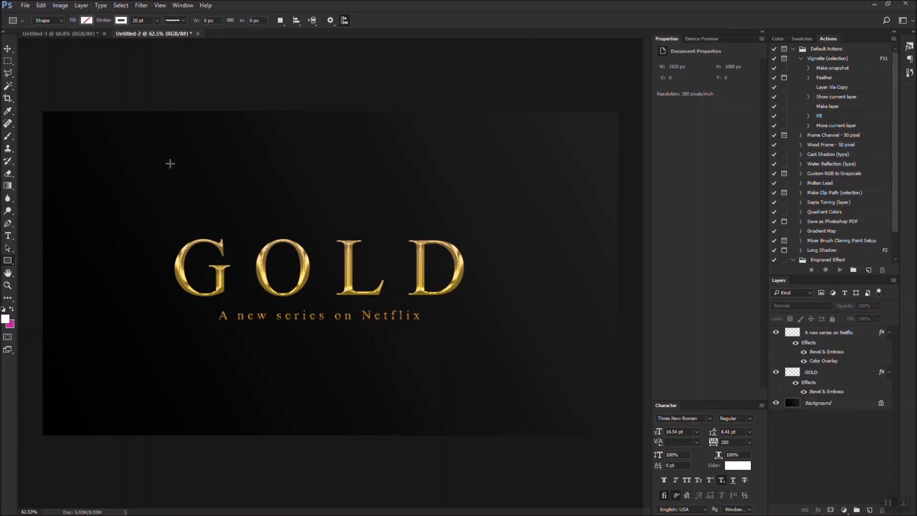
pyautogui.click(170, 163)
pyautogui.click(464, 200)
pyautogui.click(271, 186)
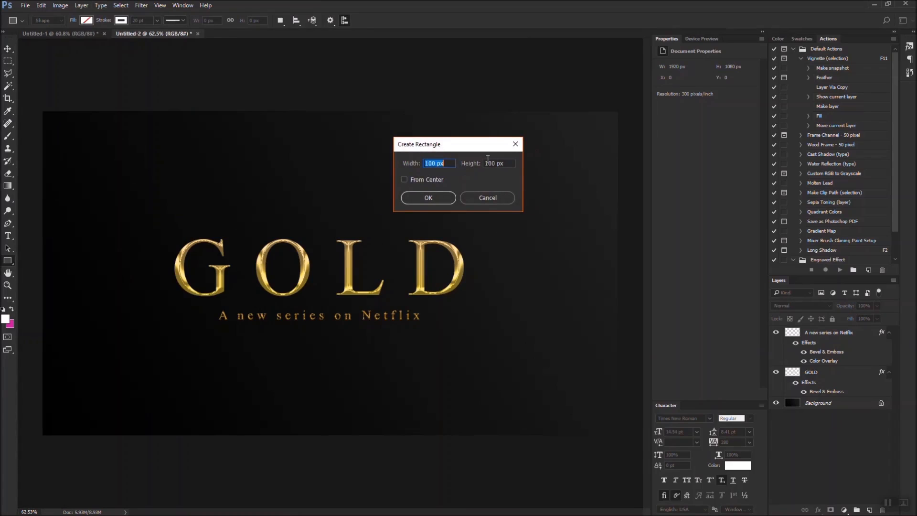
pyautogui.write('1')
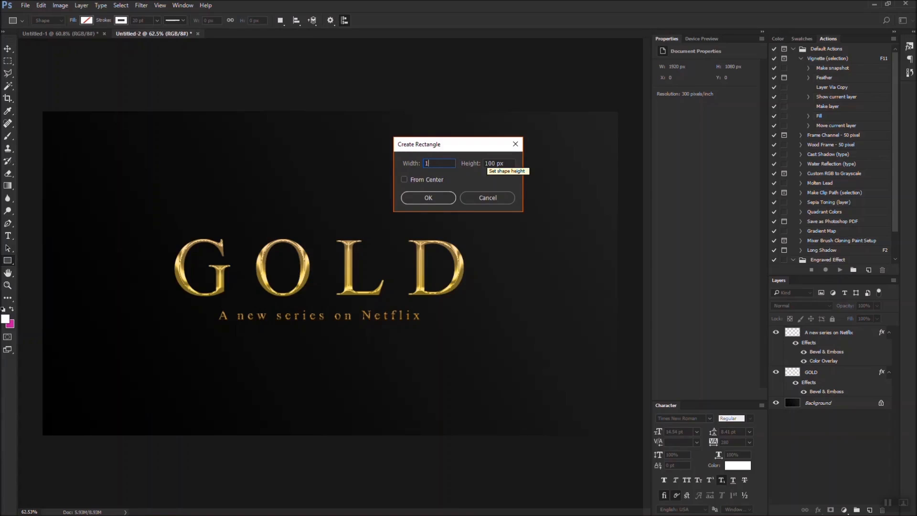
pyautogui.write('2990')
pyautogui.press('Tab')
pyautogui.write('1080')
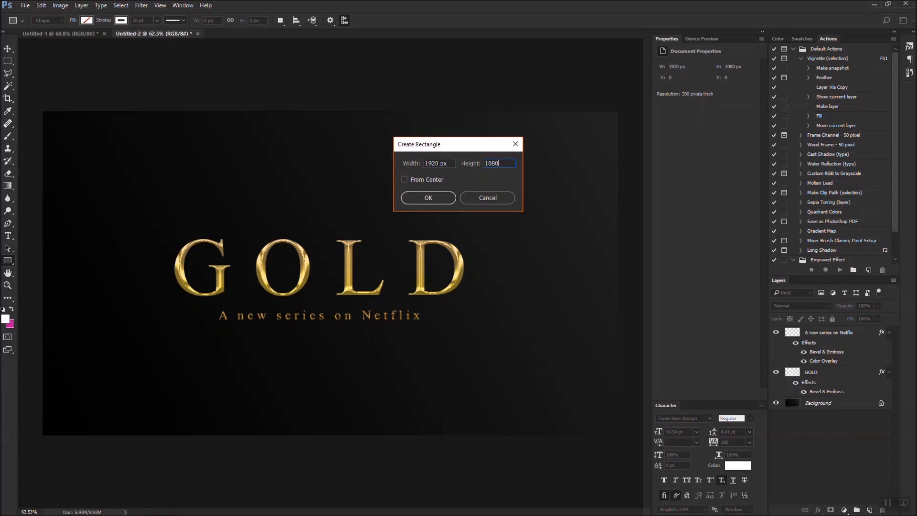
pyautogui.press('Return')
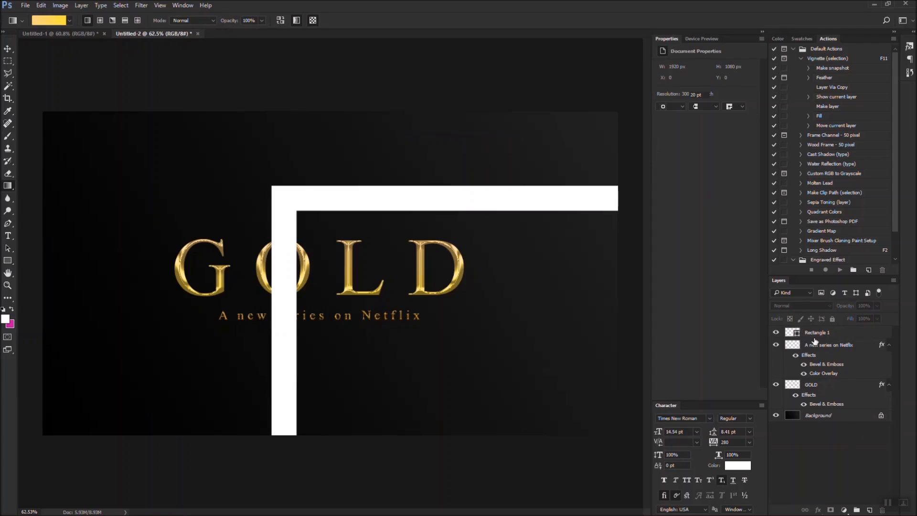
# - Move the white-stroked rectangle so its outer edges line up exactly with the canvas edges at X 0, Y 0
pyautogui.press('v')
pyautogui.moveTo(315, 195); pyautogui.dragTo(116, 102)
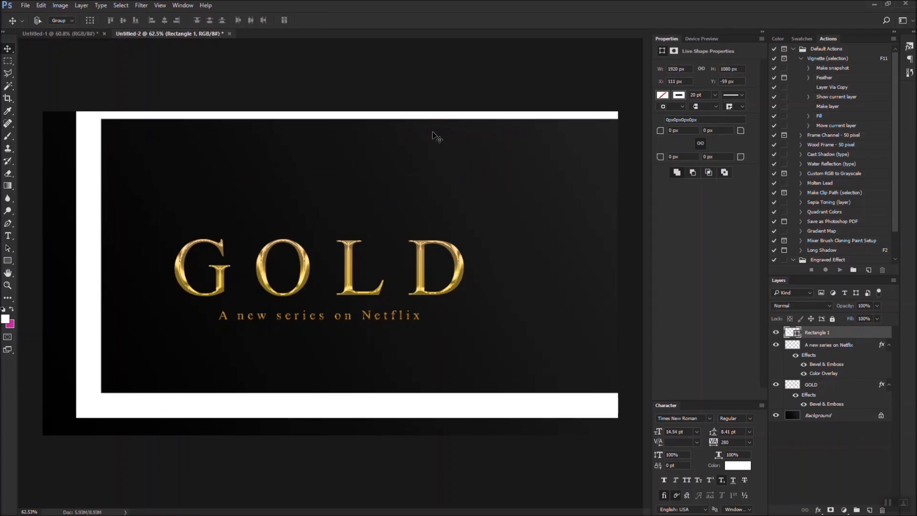
pyautogui.moveTo(429, 132); pyautogui.dragTo(392, 149)
pyautogui.hotkey('ctrl', 't')
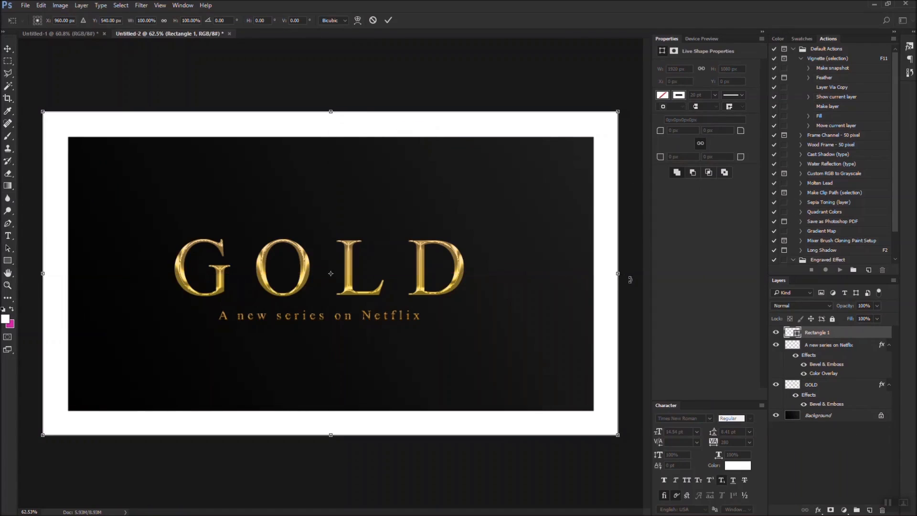
pyautogui.press('Return')
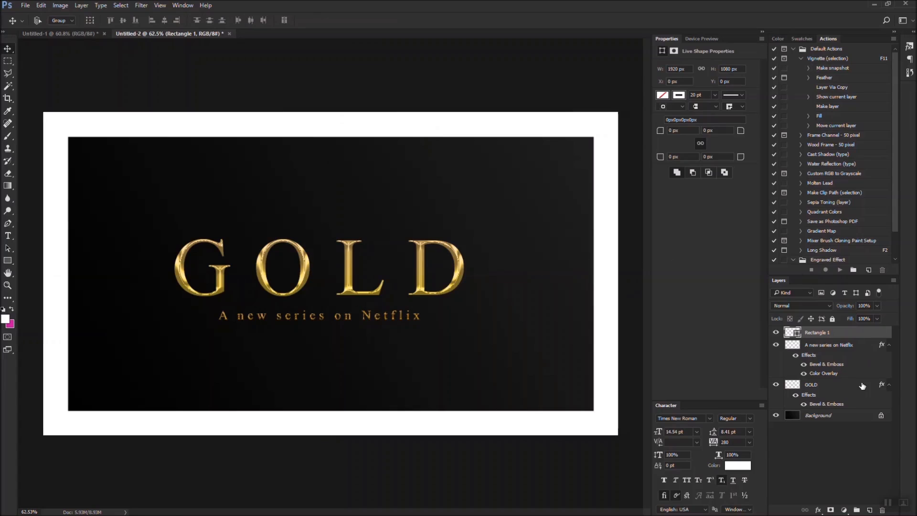
# - Rasterize the Rectangle 1 layer and load its frame pixels as a selection
pyautogui.rightClick(824, 335)
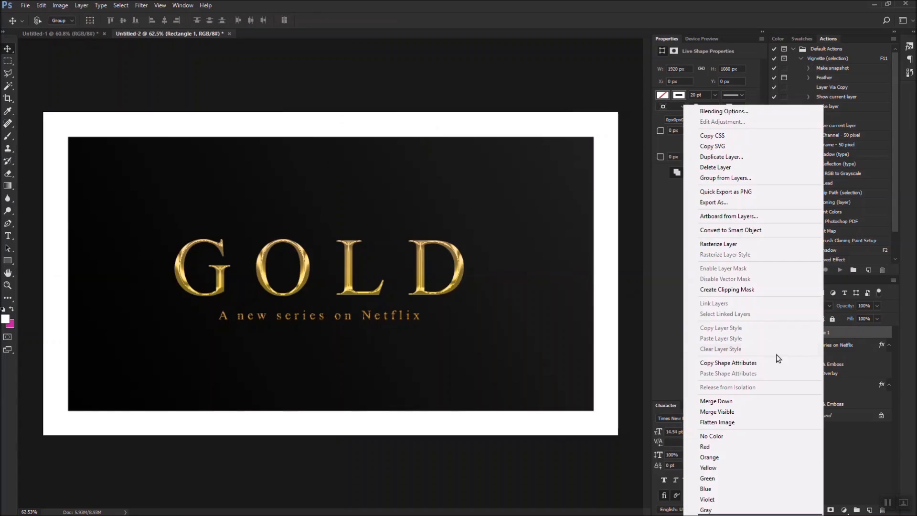
pyautogui.click(725, 244)
pyautogui.keyDown('ctrl'); pyautogui.click(794, 333); pyautogui.keyUp('ctrl')
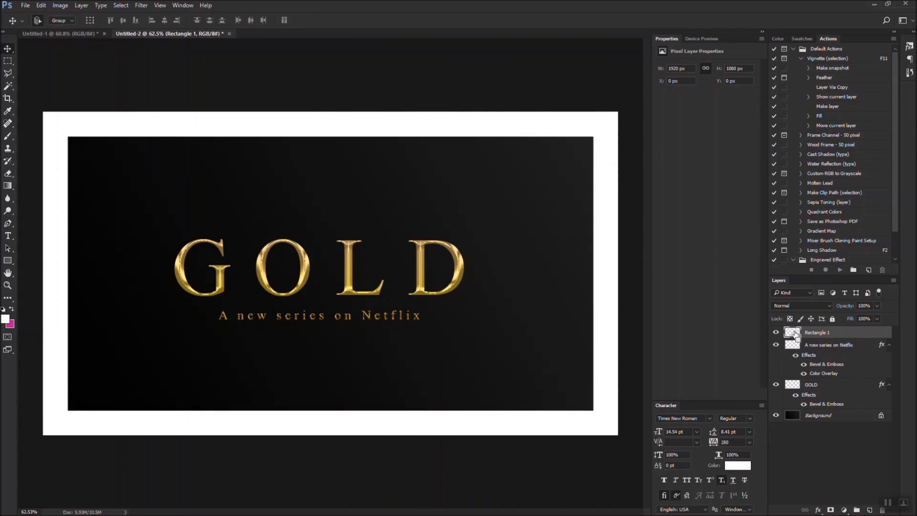
# - Fill the selected frame from top to bottom with the light-orange-to-yellow gold gradient, then deselect it
pyautogui.press('g')
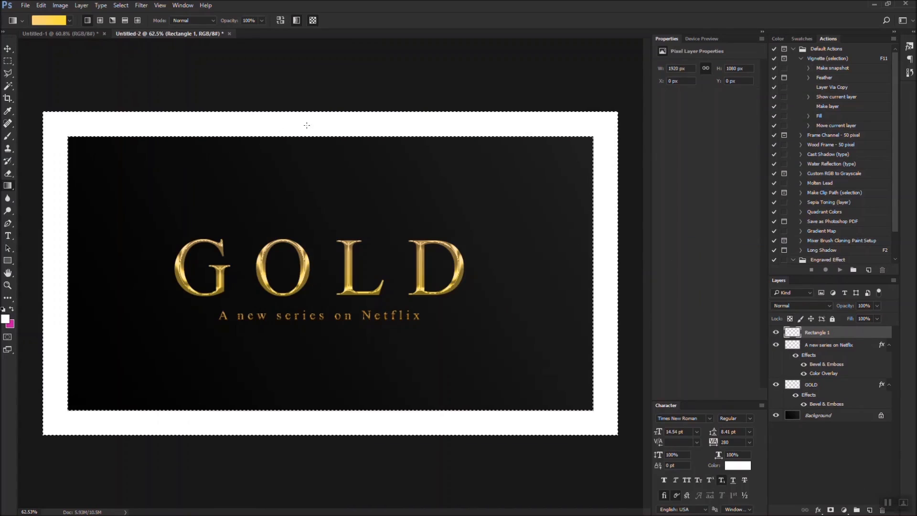
pyautogui.moveTo(326, 133); pyautogui.dragTo(337, 419)
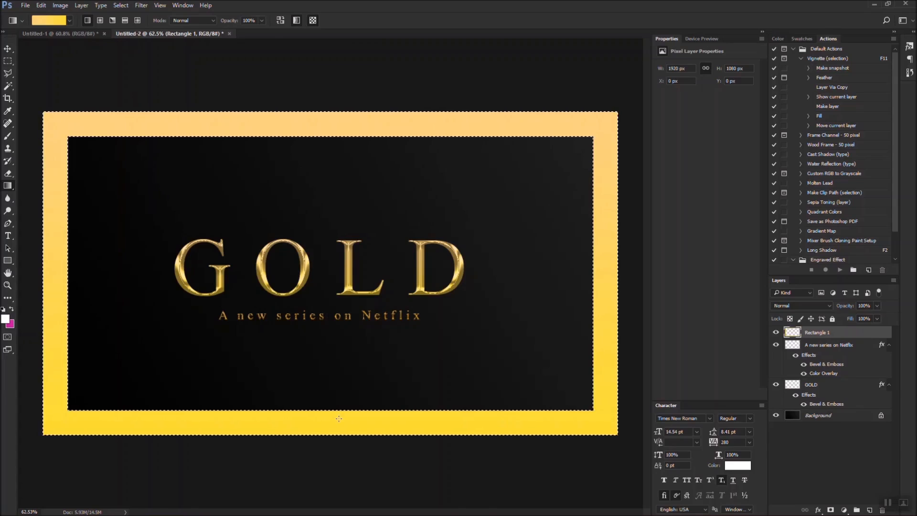
pyautogui.hotkey('ctrl', 'd')
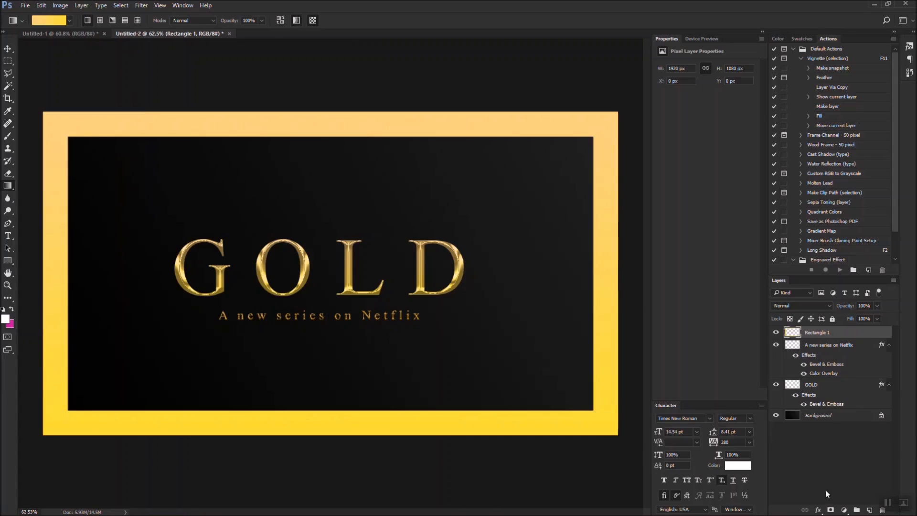
# - Apply a Bevel & Emboss effect to the frame layer with about 95% depth and 59 px size, then deselect the layer
pyautogui.click(818, 510)
pyautogui.click(863, 402)
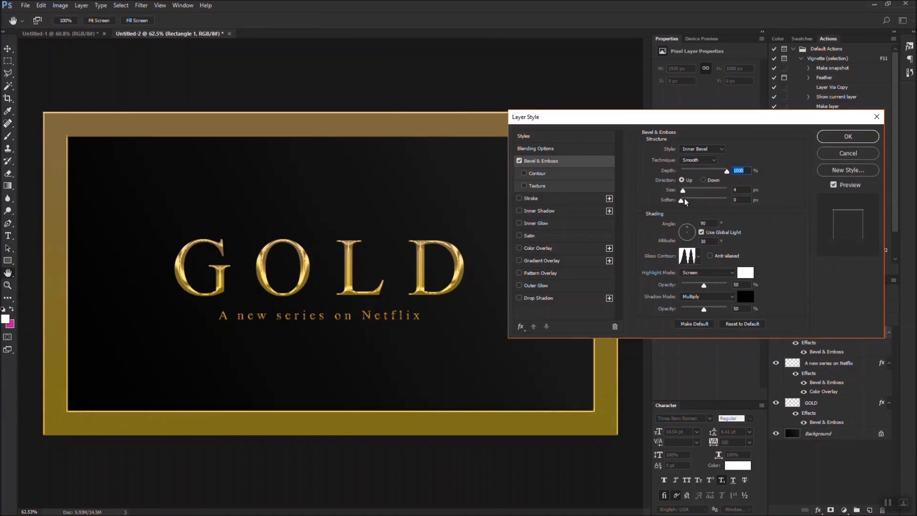
pyautogui.moveTo(684, 193); pyautogui.dragTo(694, 193)
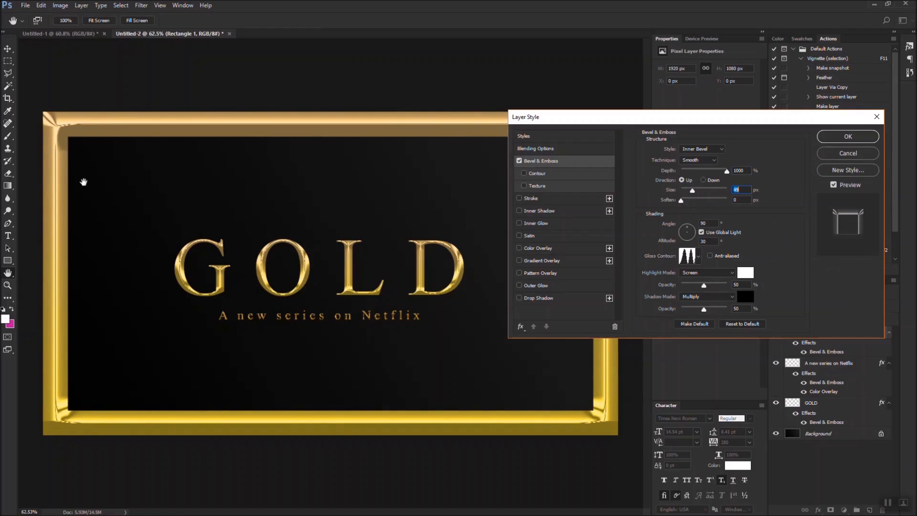
pyautogui.moveTo(725, 176); pyautogui.dragTo(686, 171)
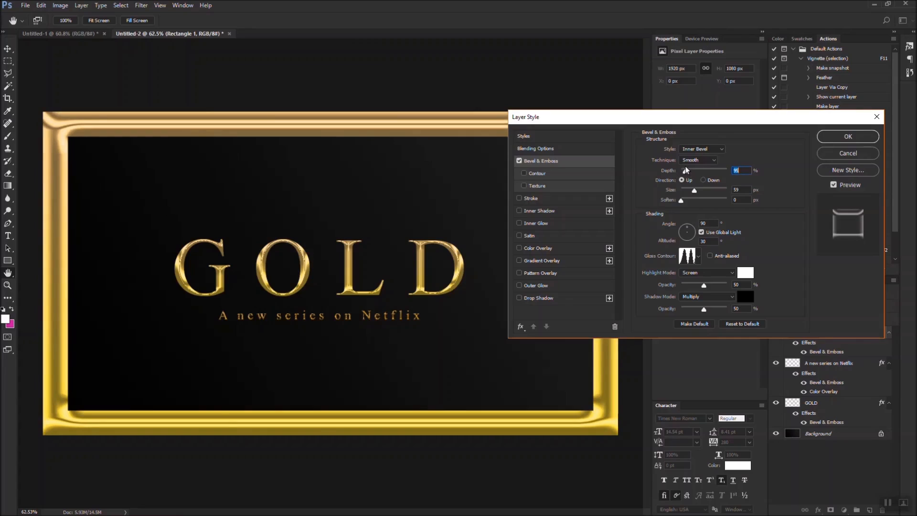
pyautogui.click(847, 136)
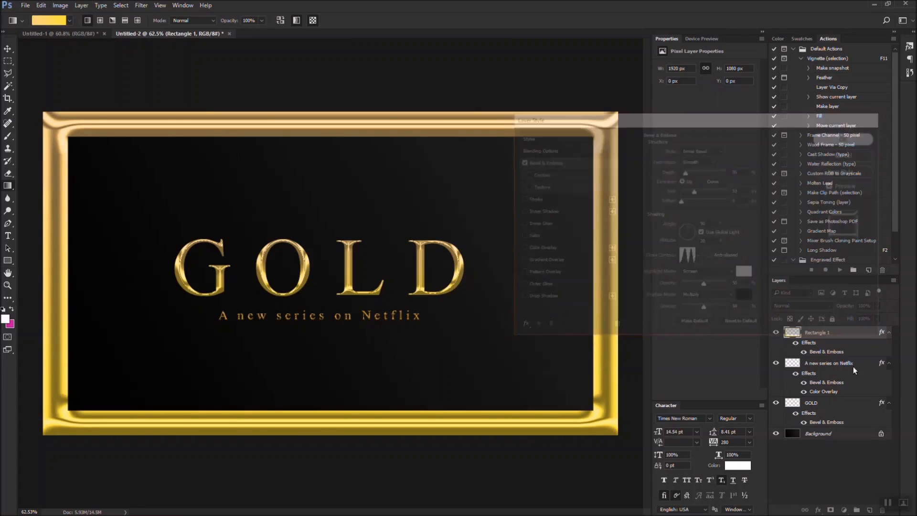
pyautogui.click(835, 460)
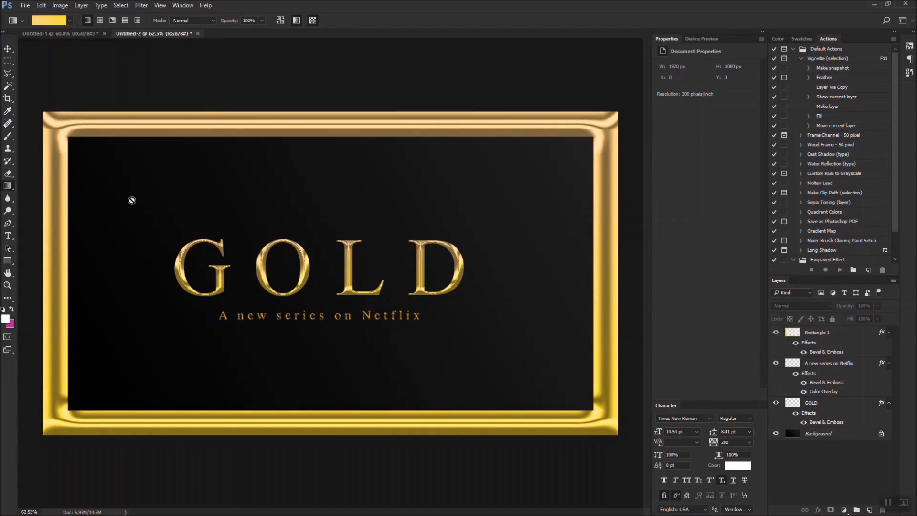
pyautogui.press('v')
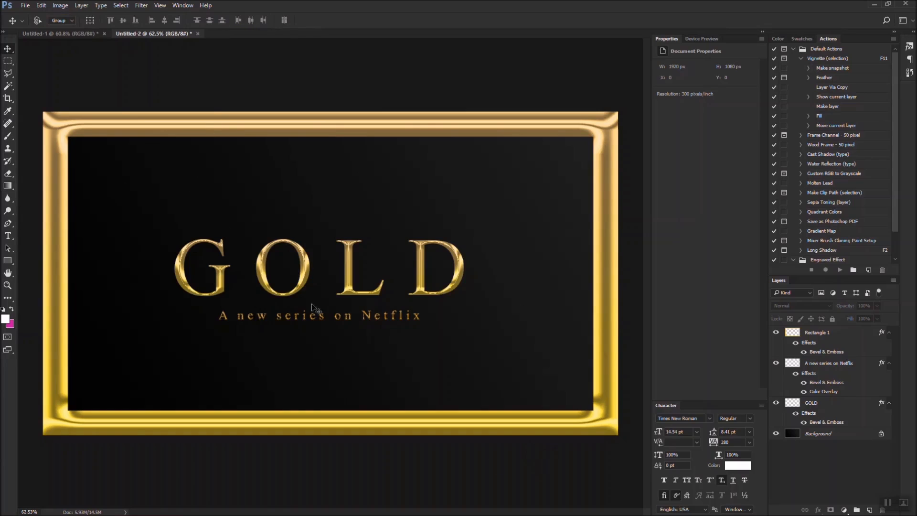